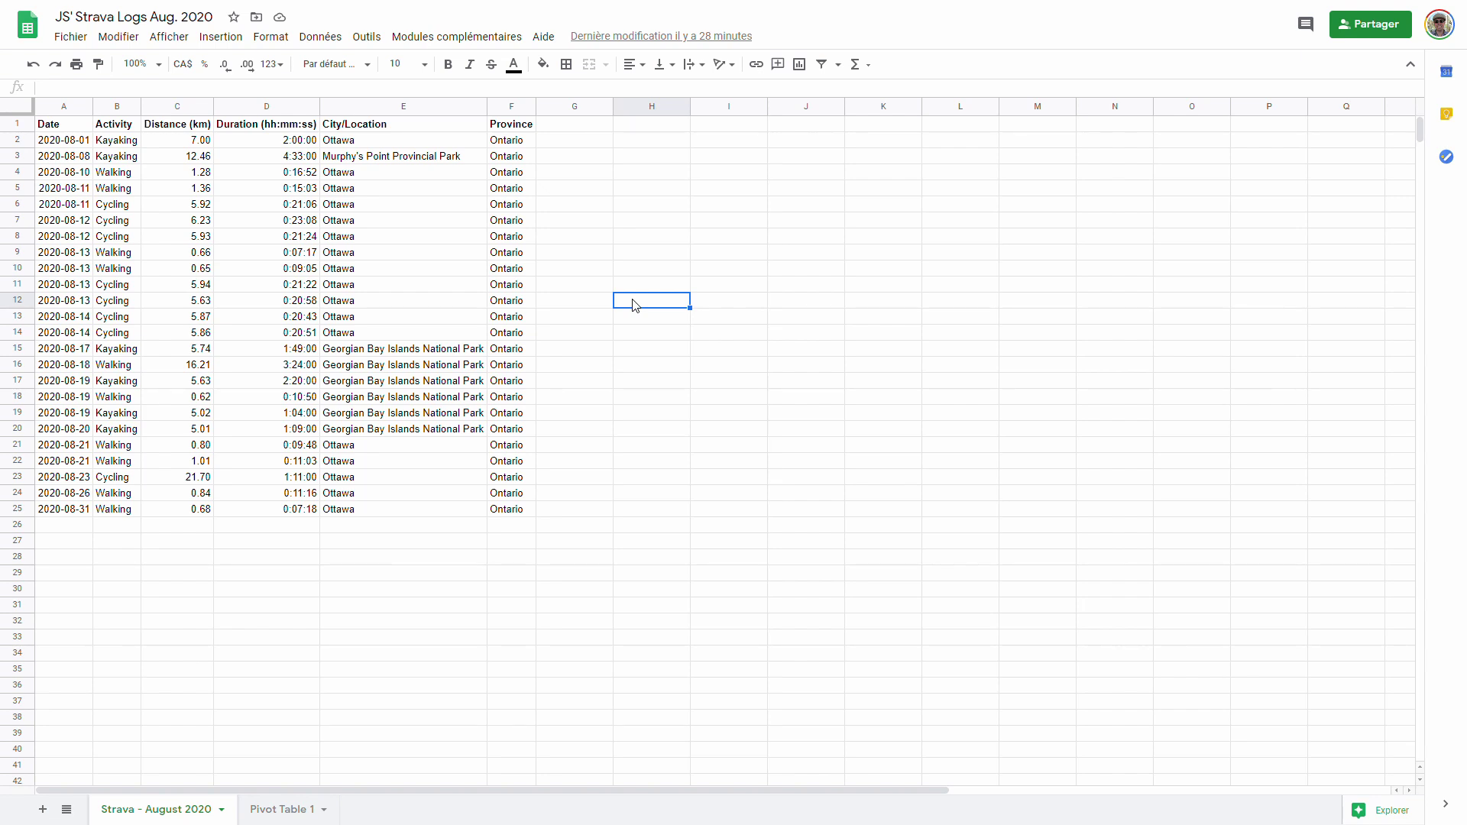
Examine the August 2020 activity log's date, activity, distance, duration, location and province columns, including the Georgian Bay Islands National Park entries
click(67, 145)
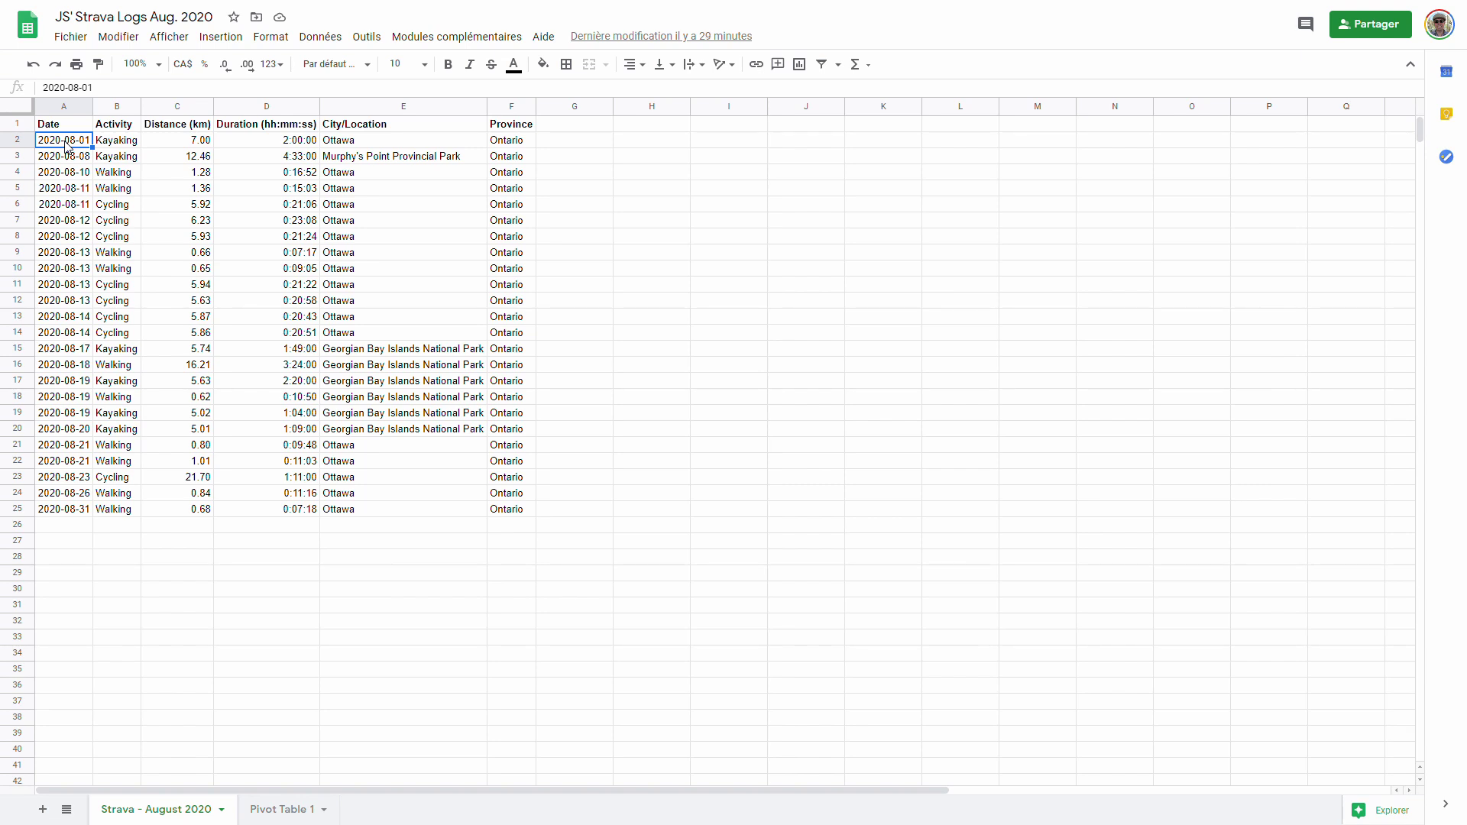
click(188, 144)
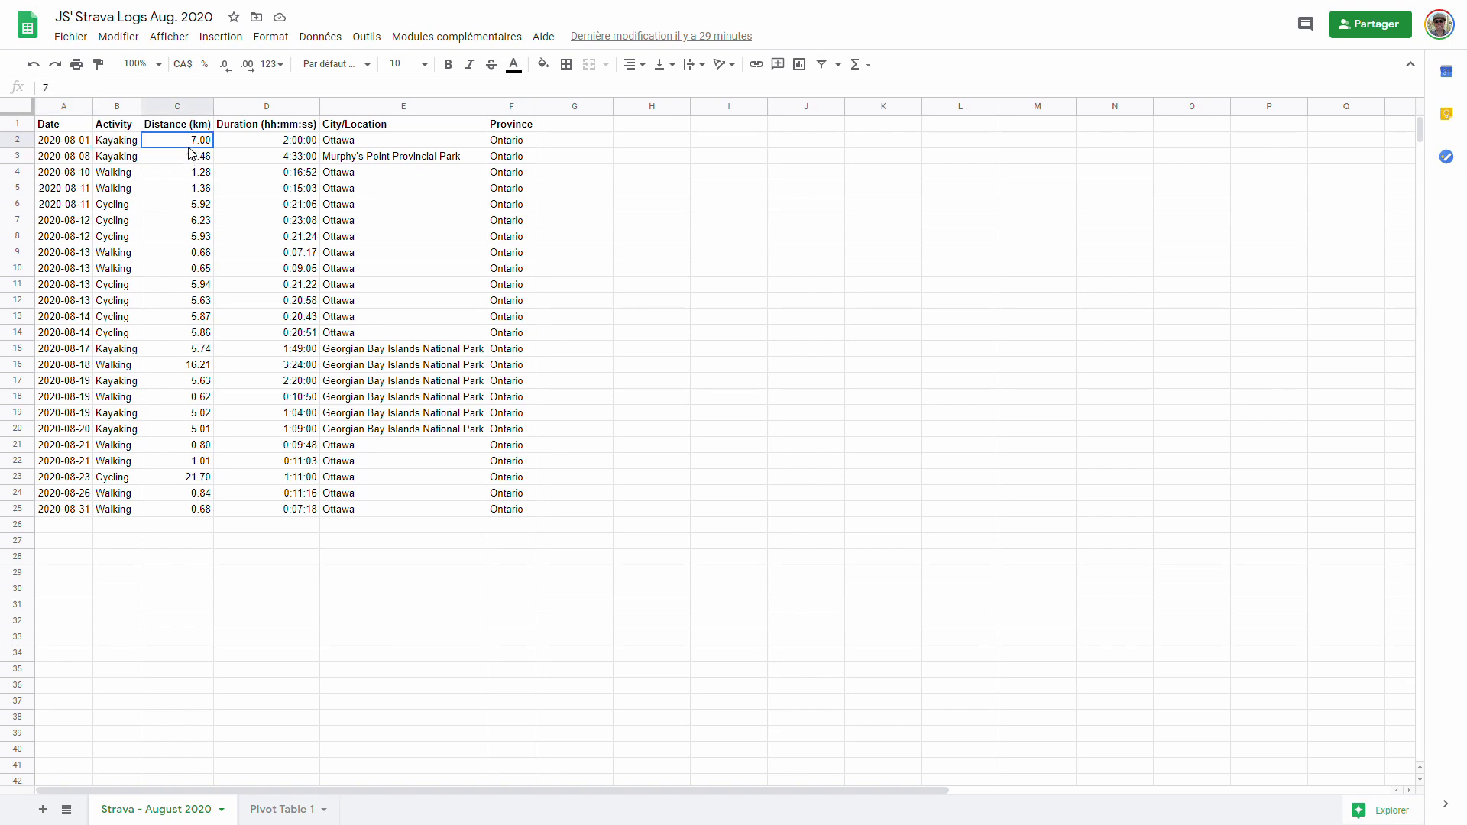
click(112, 145)
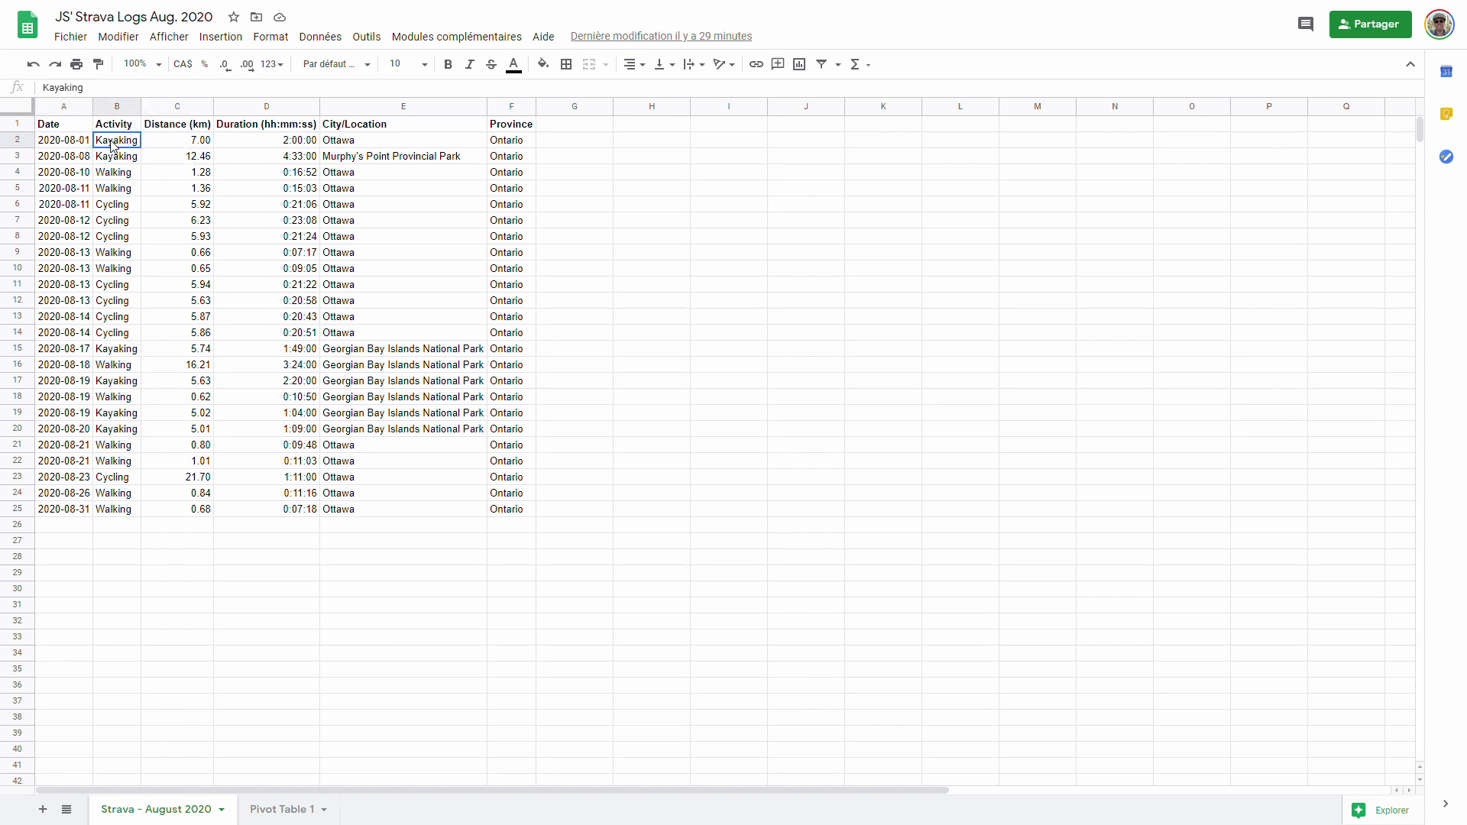
click(285, 147)
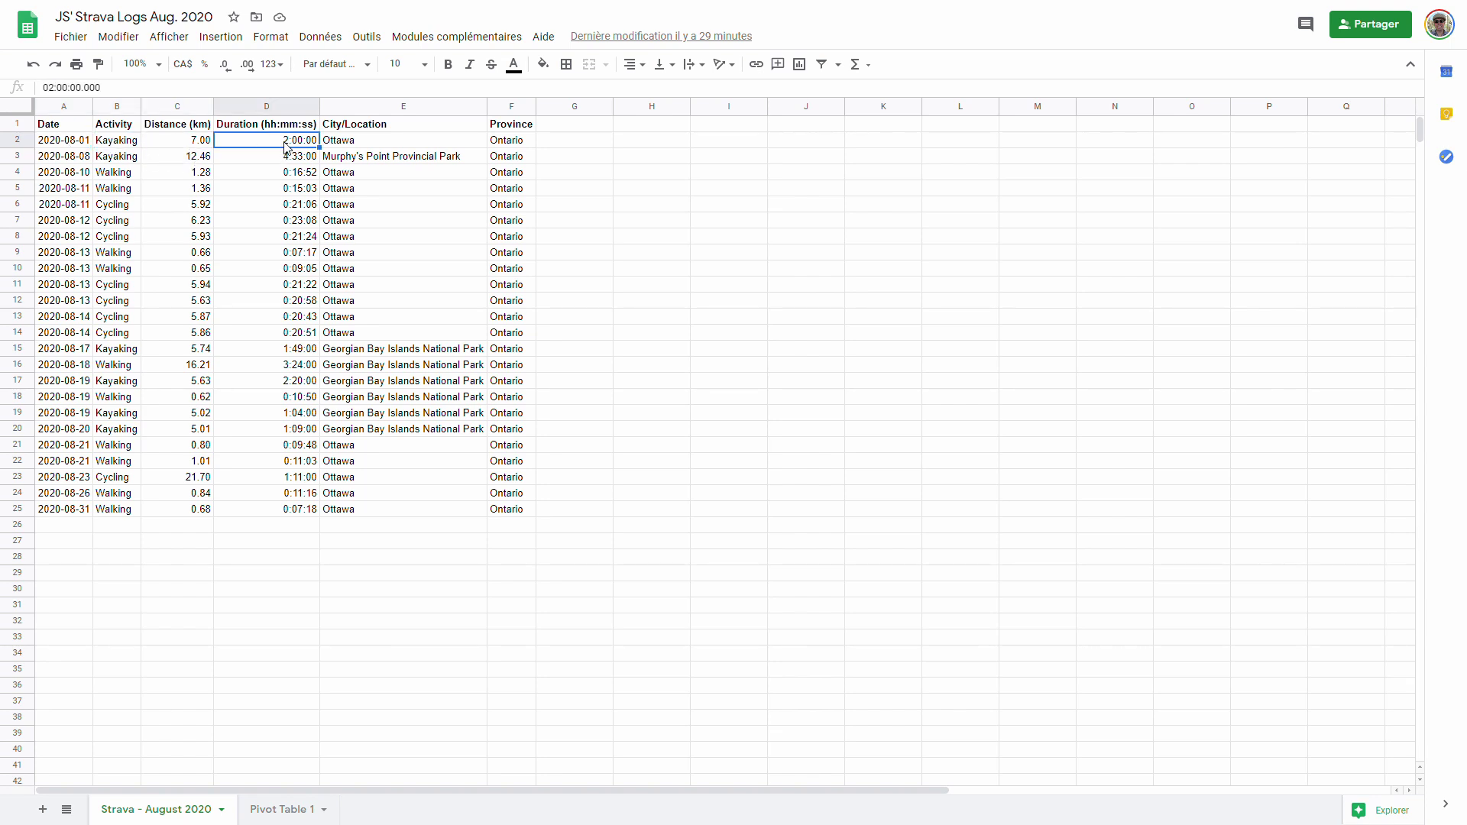
click(394, 145)
click(502, 145)
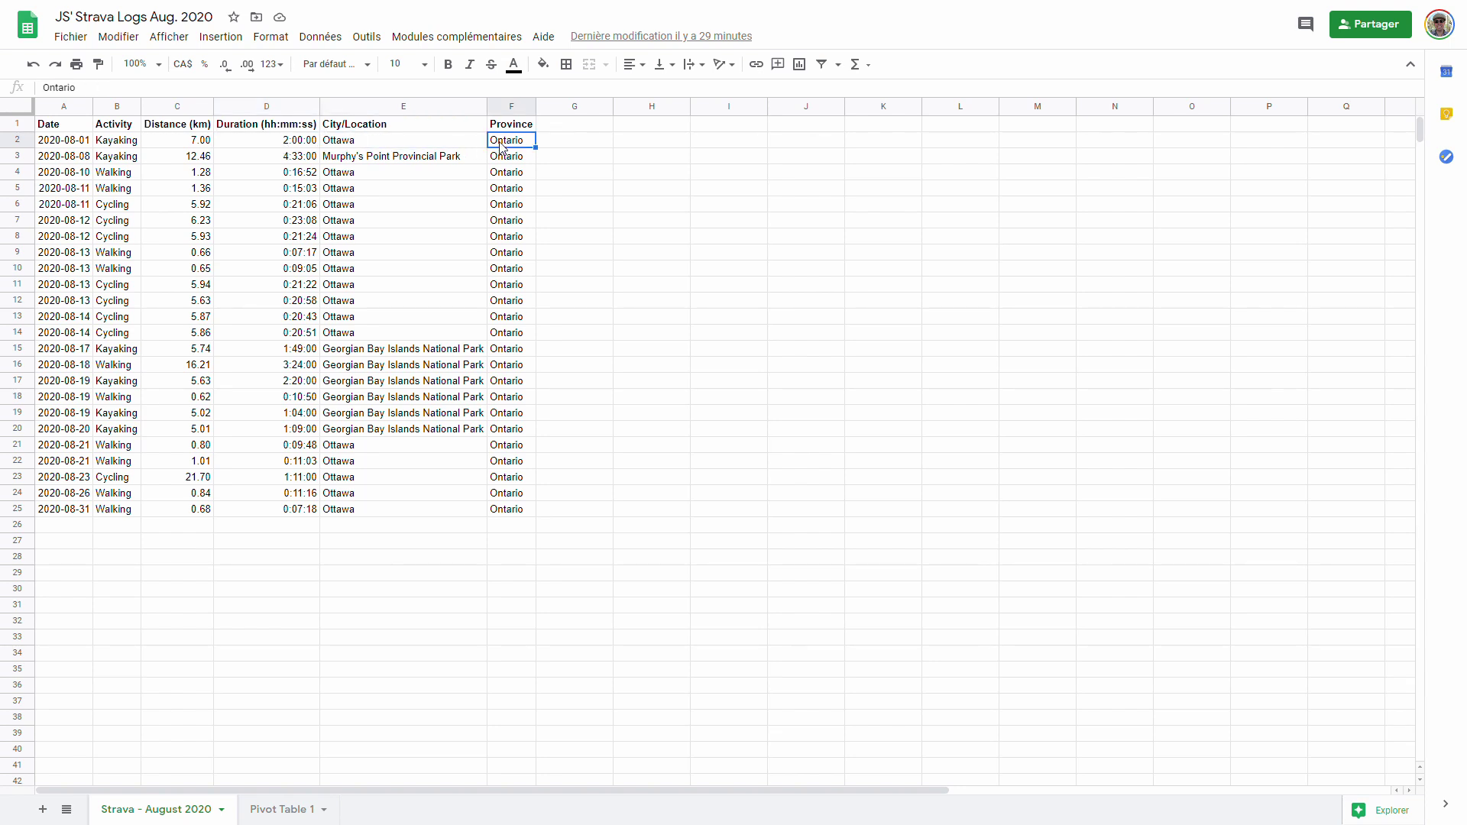
click(23, 351)
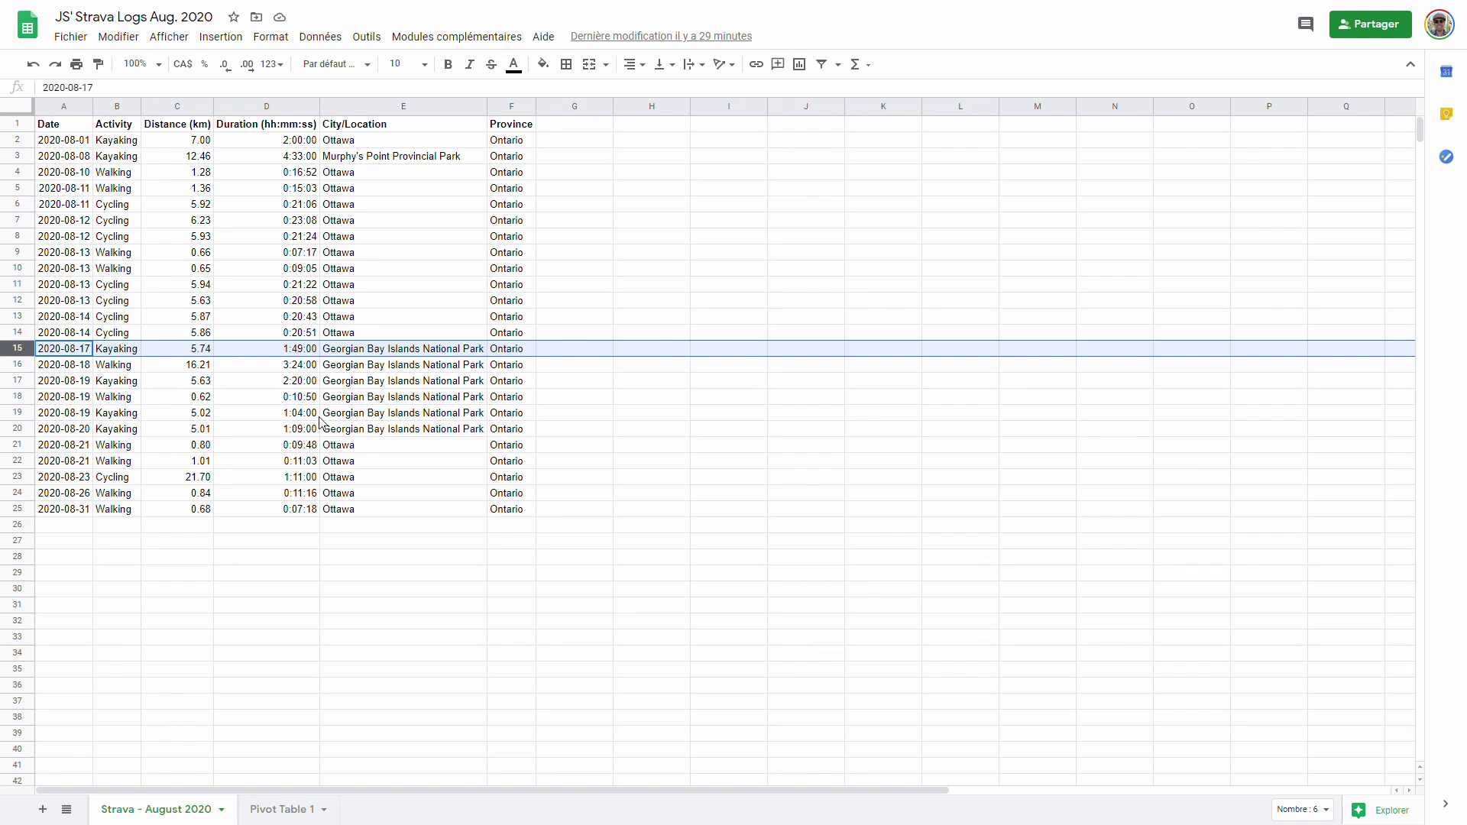
click(191, 370)
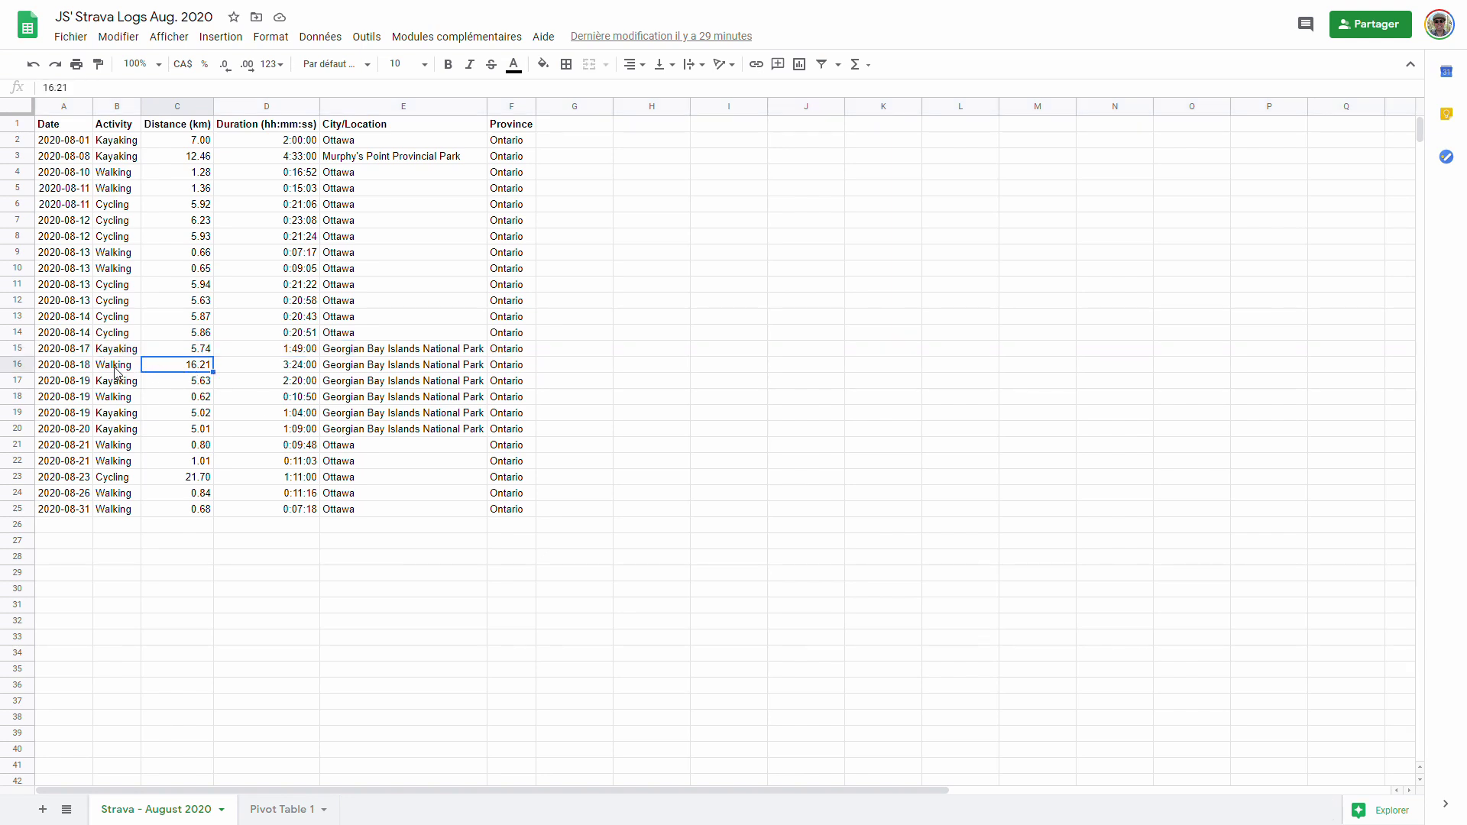
click(255, 580)
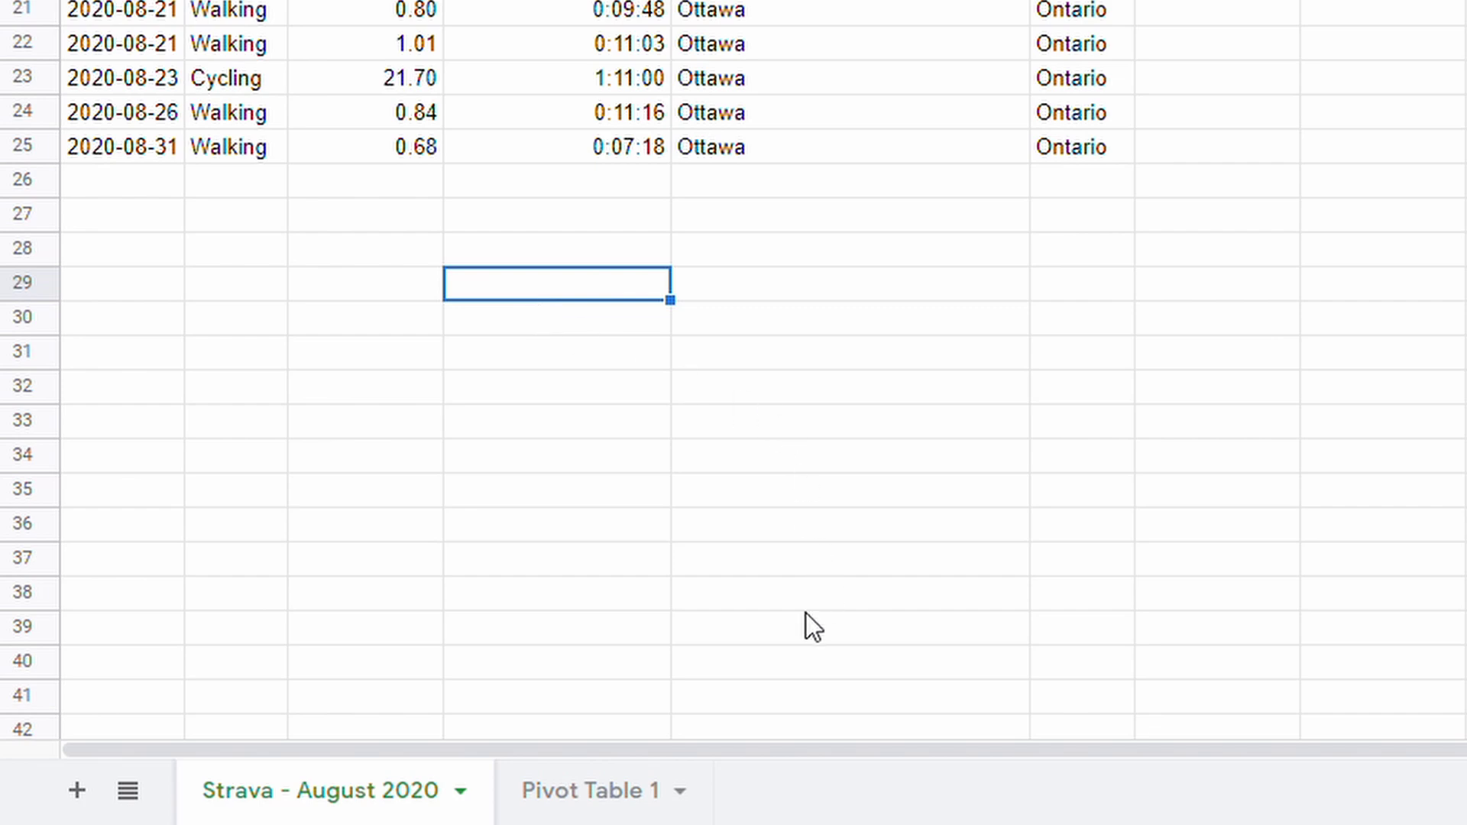
Copy the activity and SUM of Distance (km) columns with their headers from the Pivot Table 1 sheet, excluding the Grand Total row
click(604, 795)
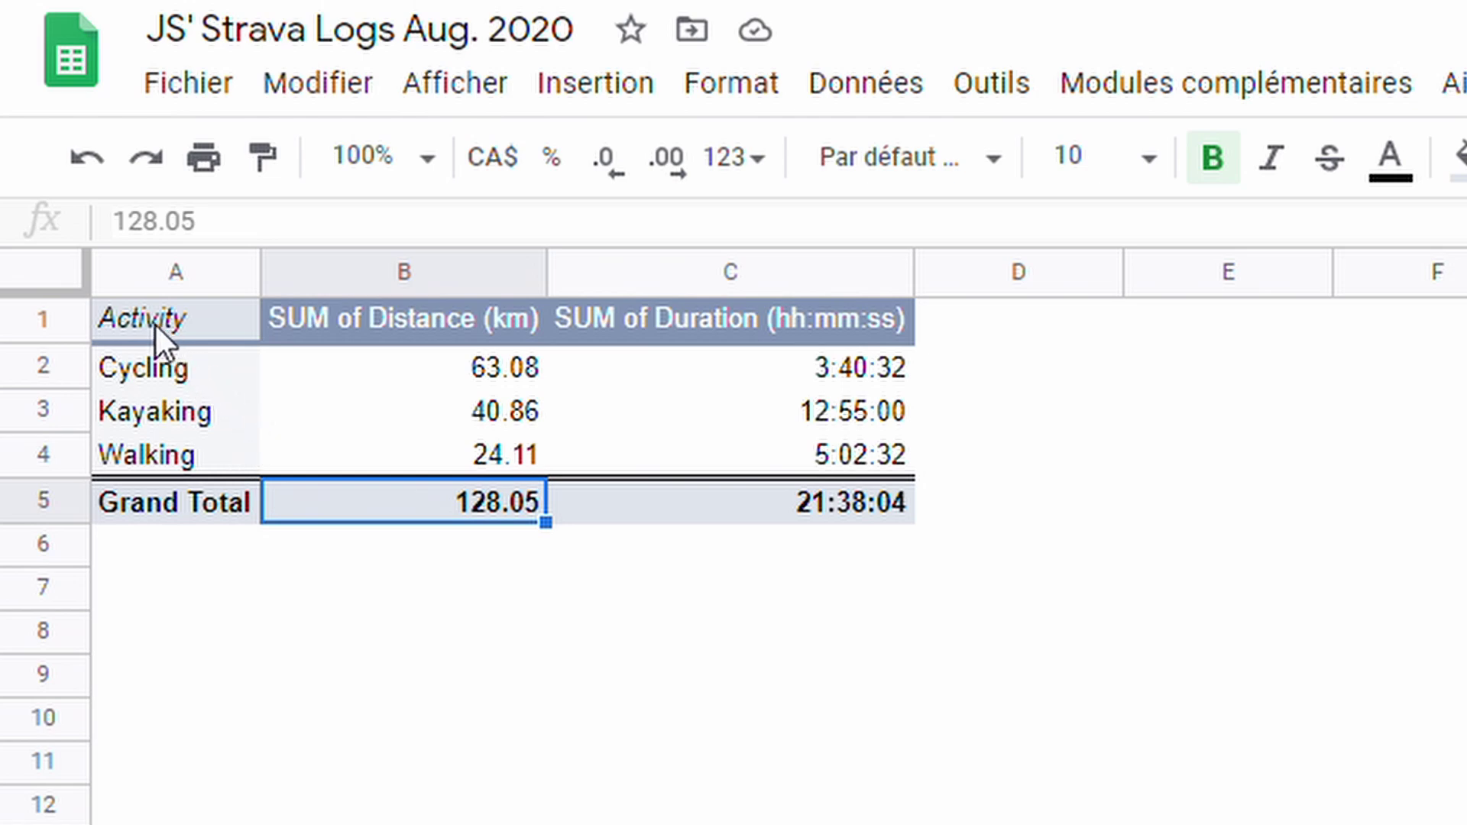
drag(156, 337, 185, 457)
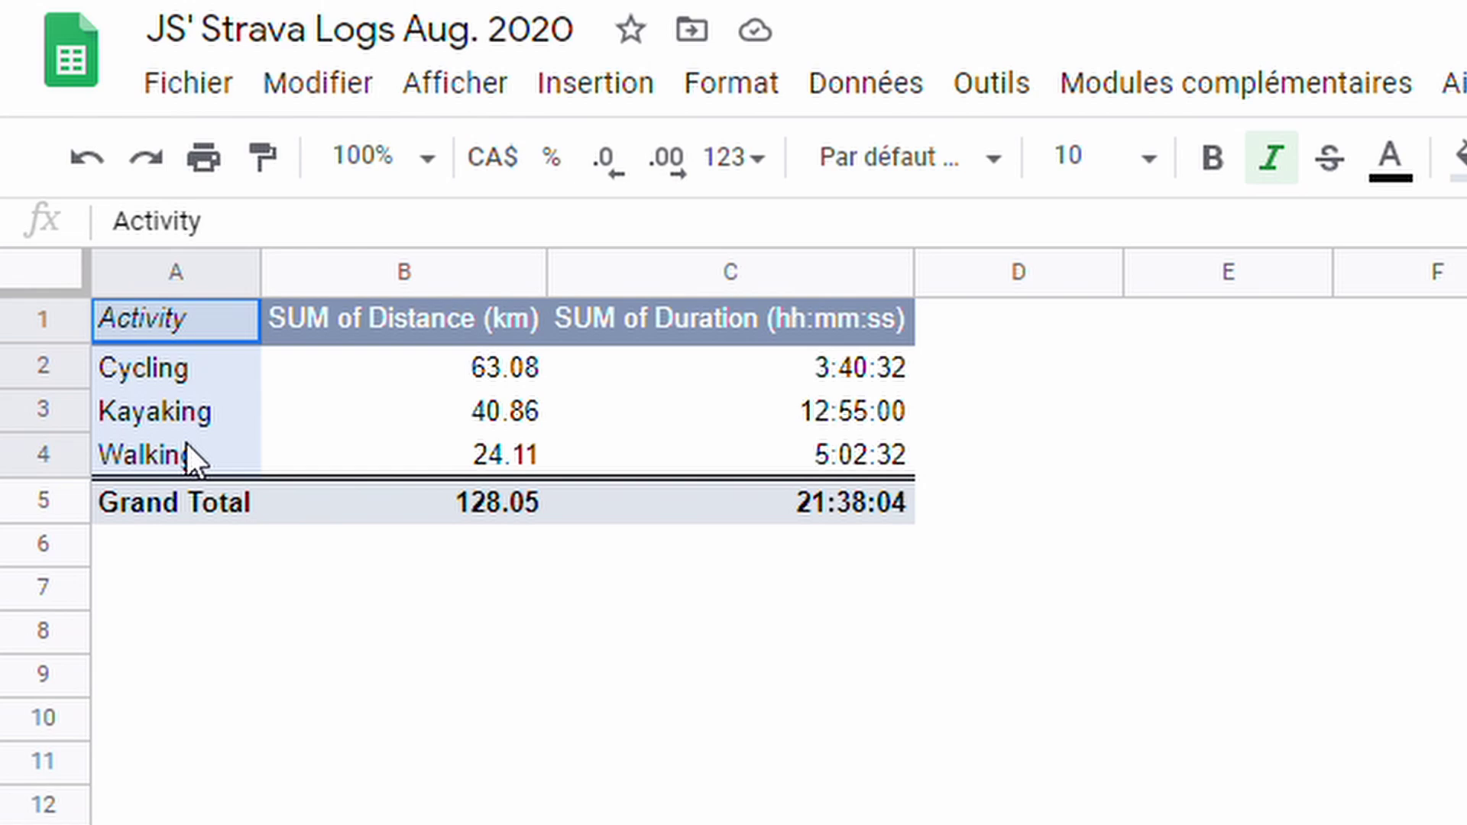
drag(254, 445, 378, 445)
key(ctrl+c)
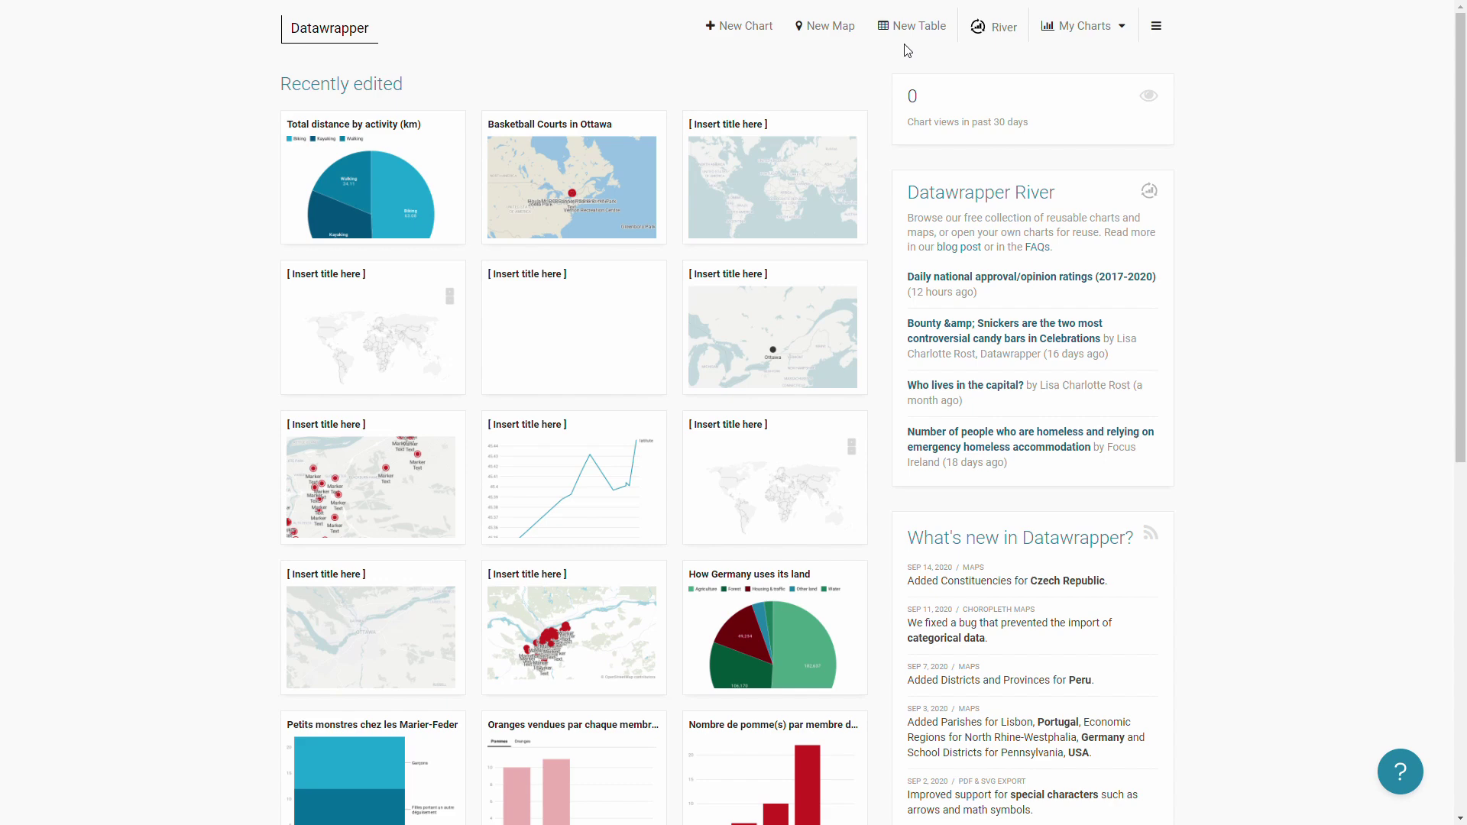
Create a new chart in Datawrapper, paste the copied activity and distance table as its data, and continue to the data check
click(765, 29)
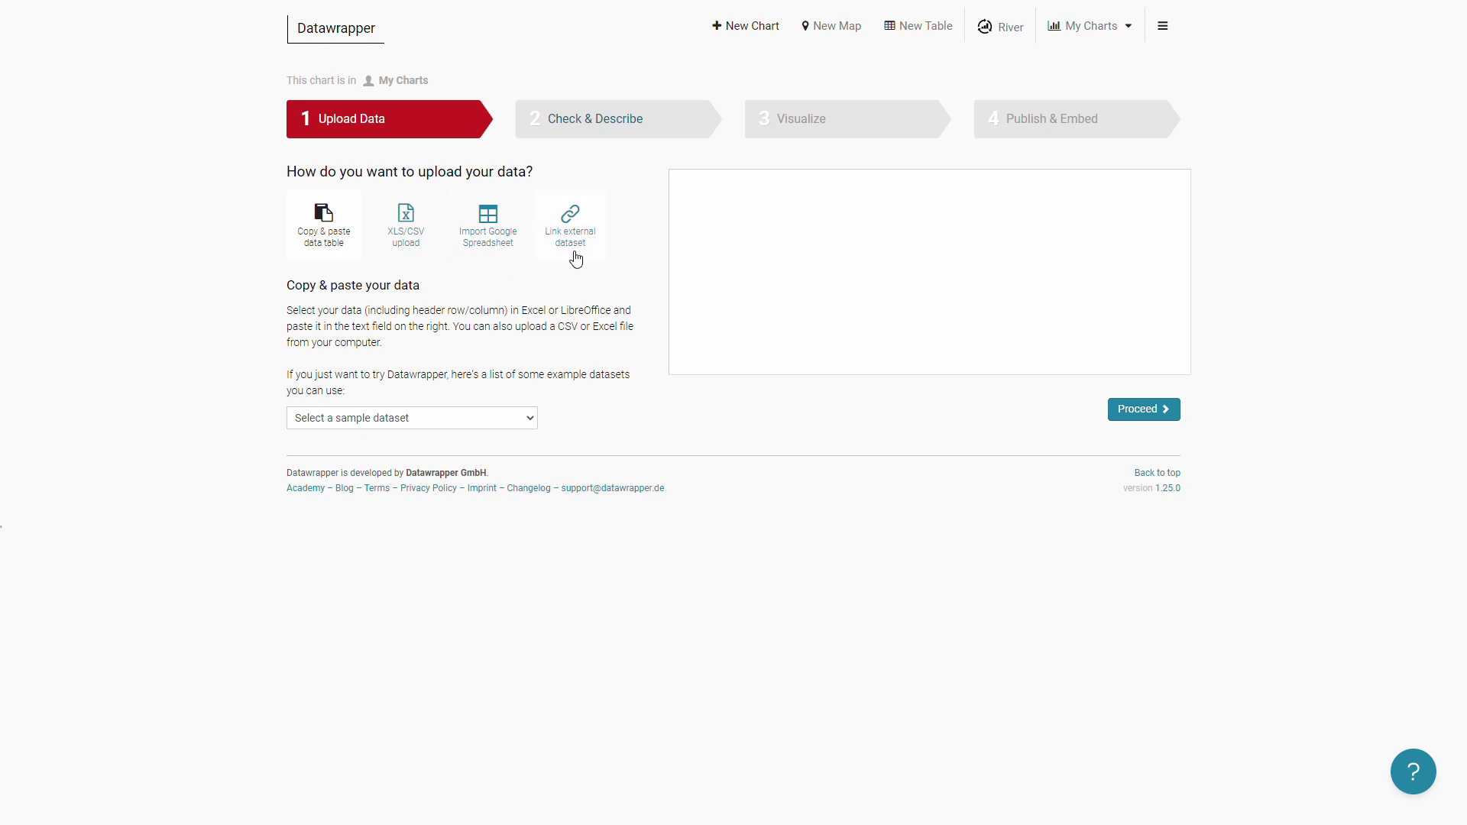
click(799, 269)
key(ctrl+v)
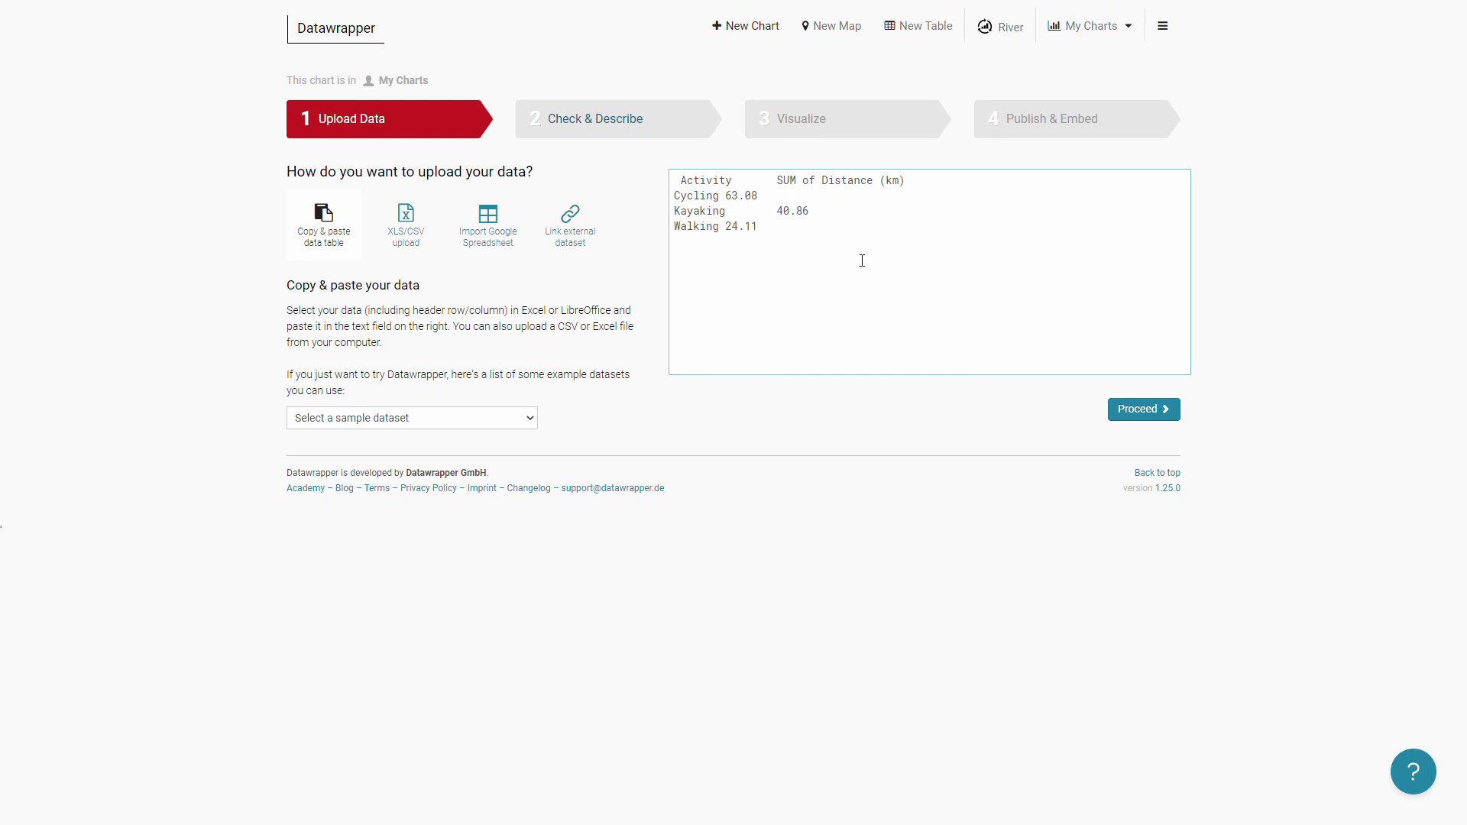
click(1154, 412)
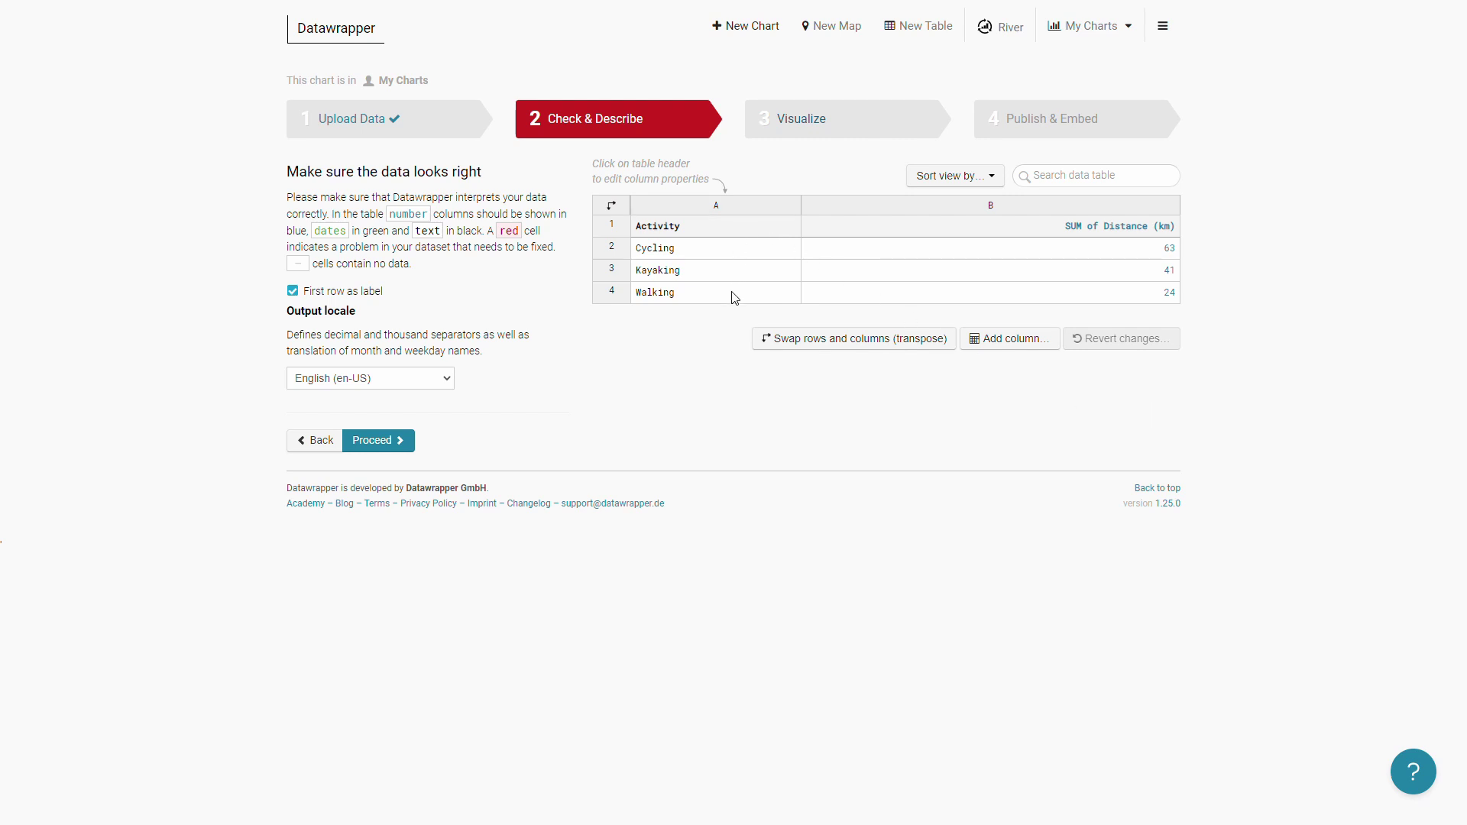
Check the SUM of Distance (km) column's type settings and keep the column numeric
click(999, 219)
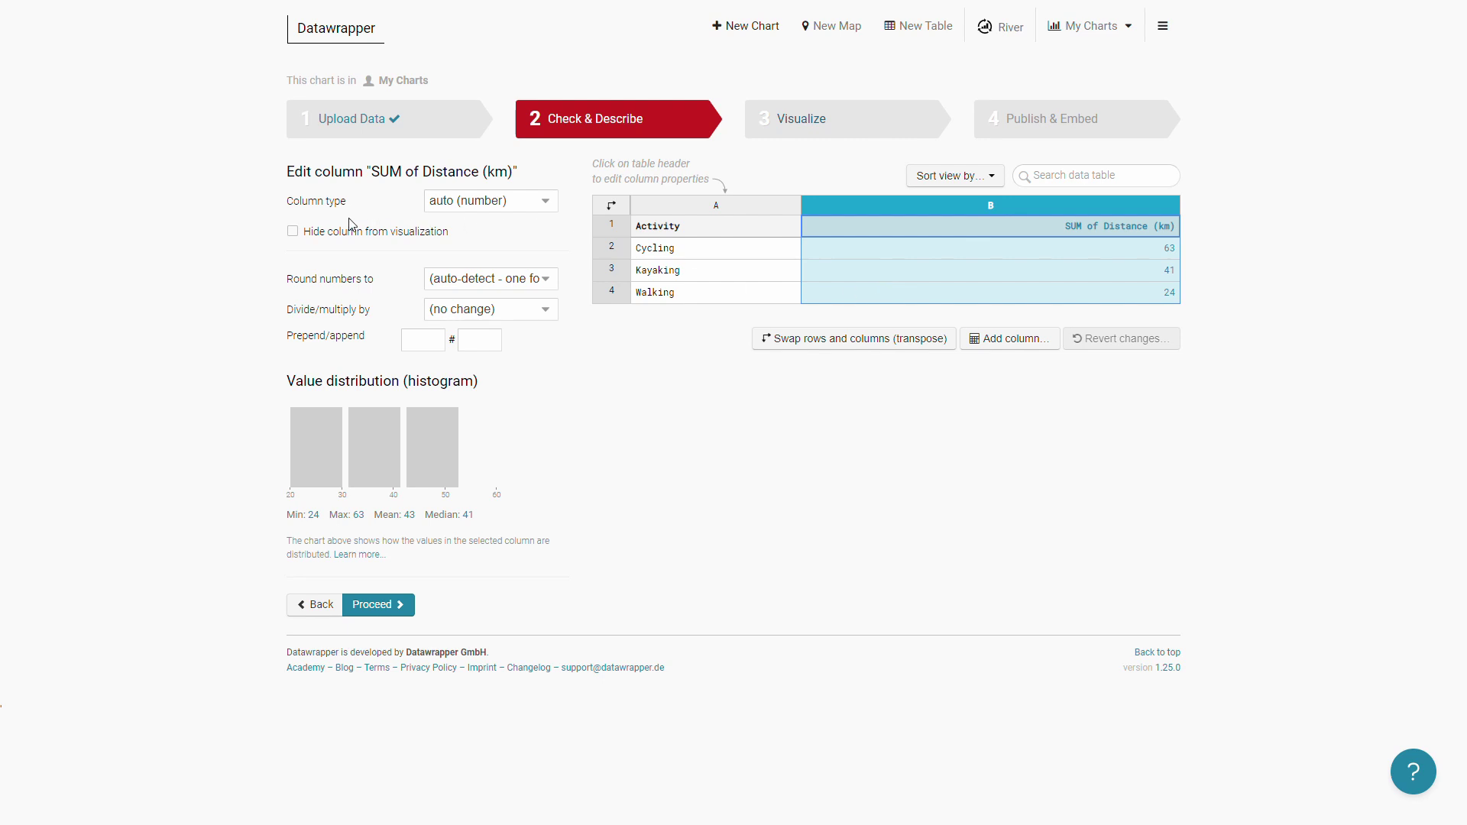
click(469, 213)
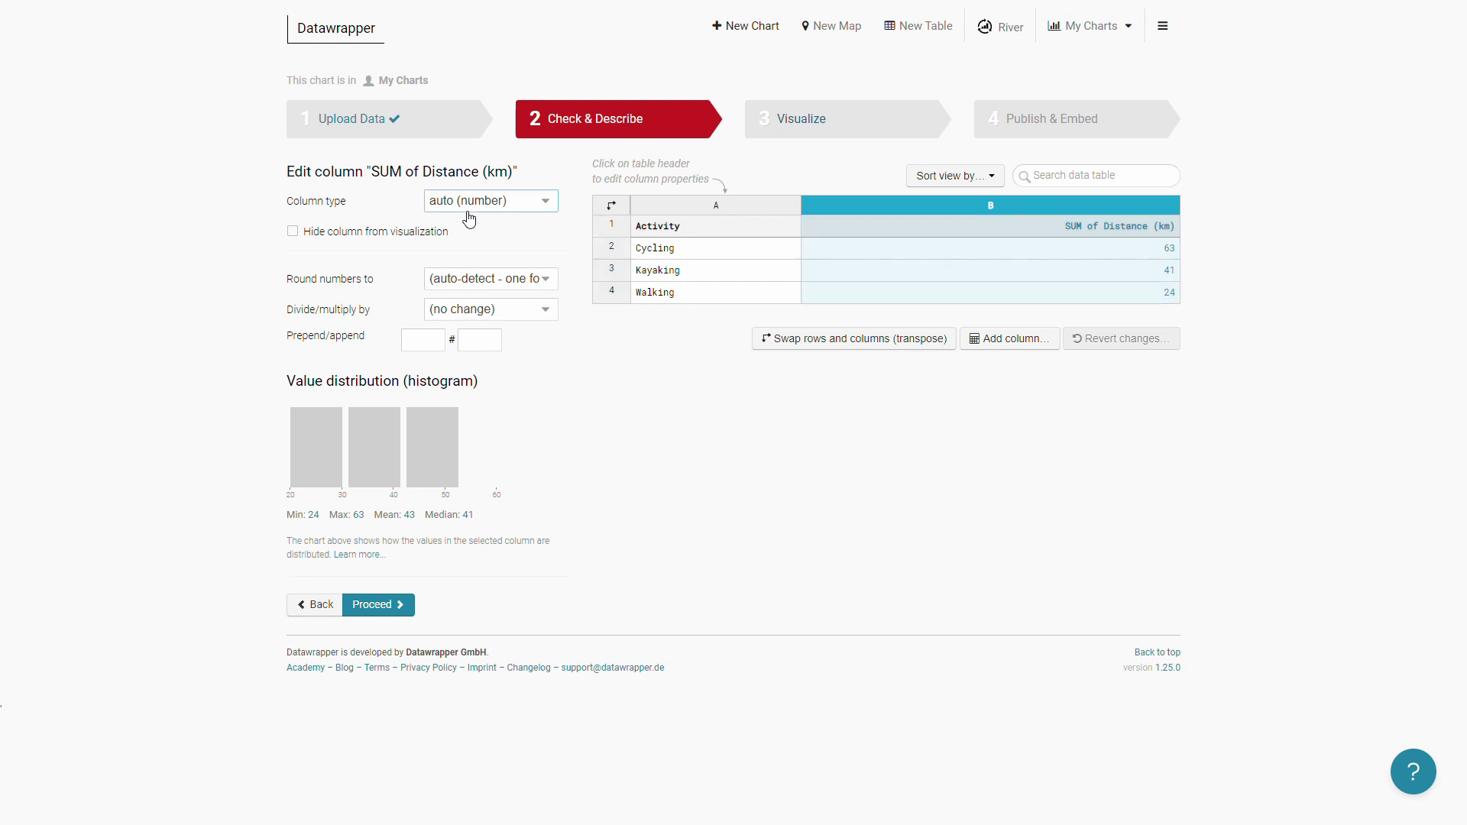
click(478, 252)
click(740, 395)
Continue to the visualization and set the chart type to Pie Chart
click(397, 608)
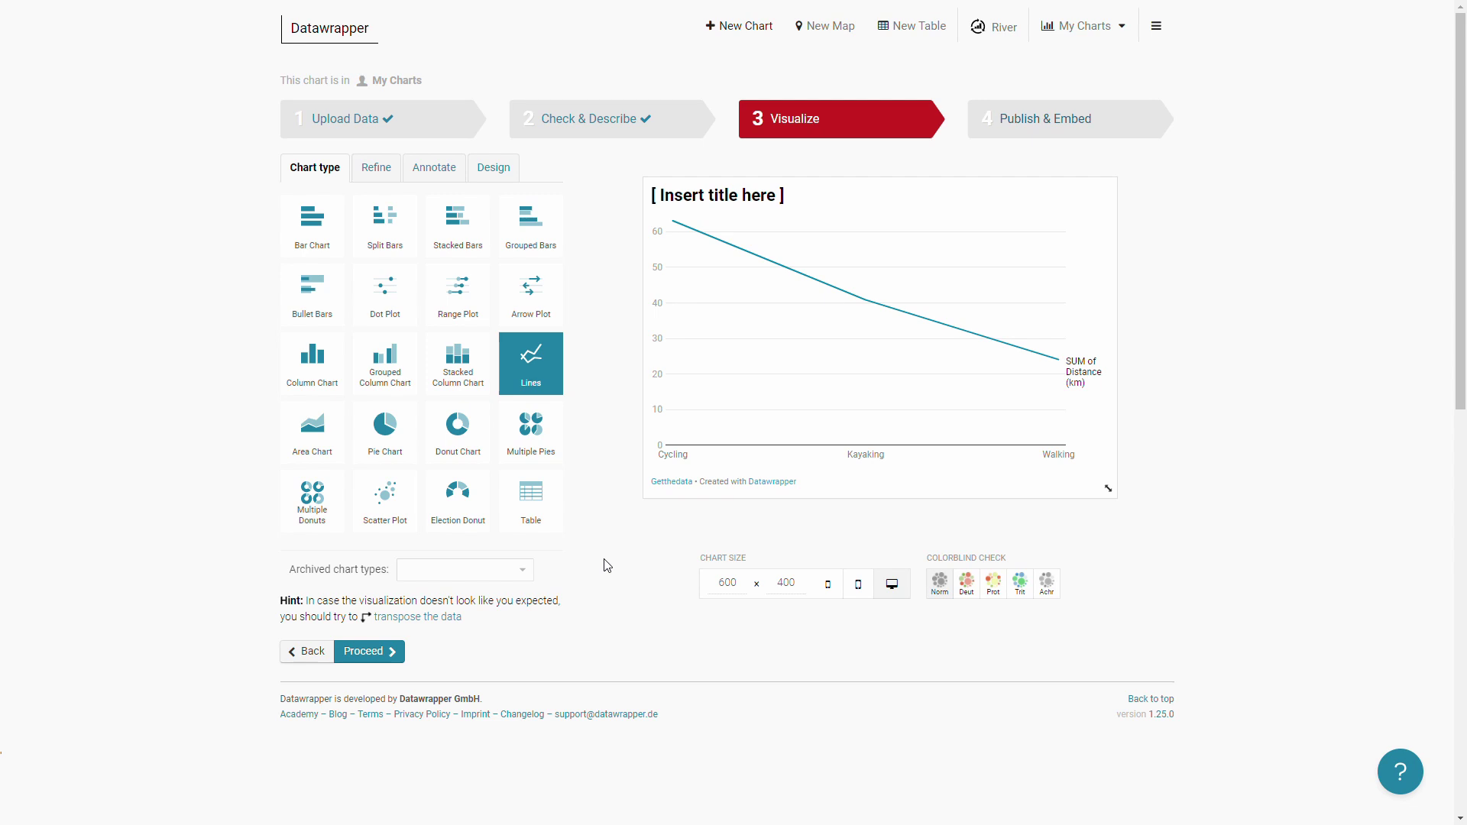
click(401, 442)
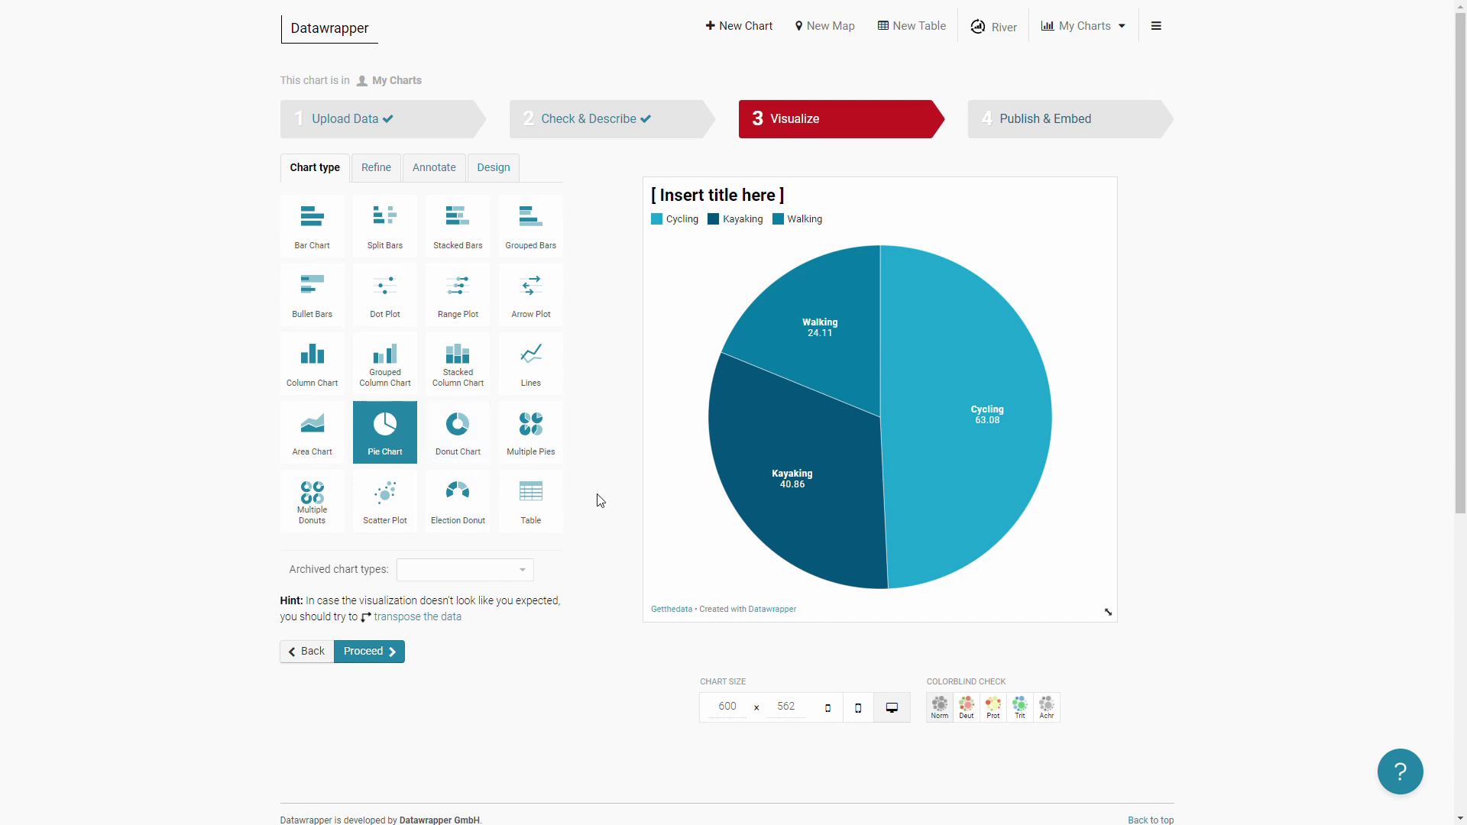
Try the red slice color #c71e1d on the pie chart, restore the blue #18a1cd, and review the remaining refinement options
click(380, 175)
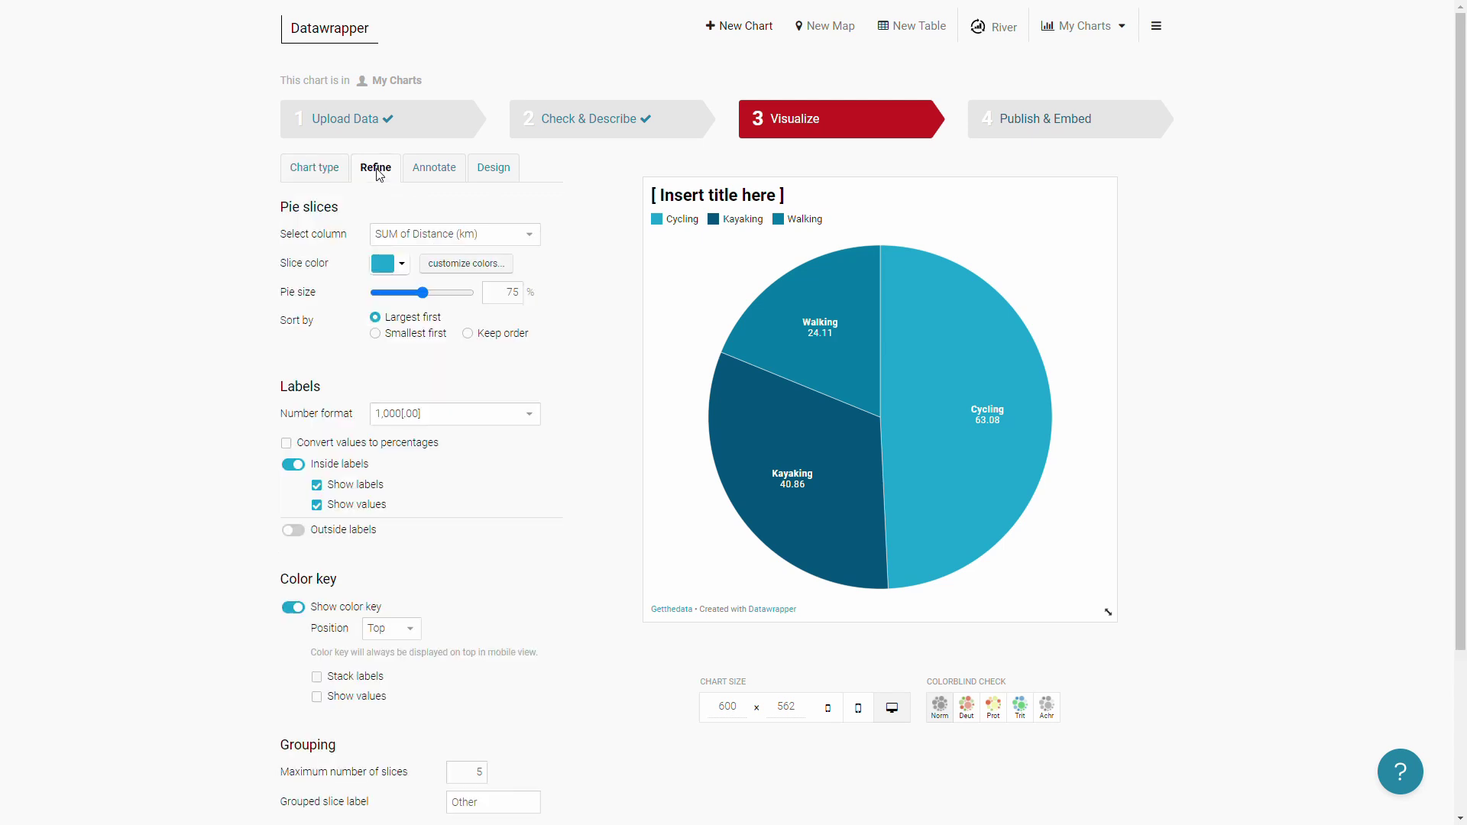
click(402, 264)
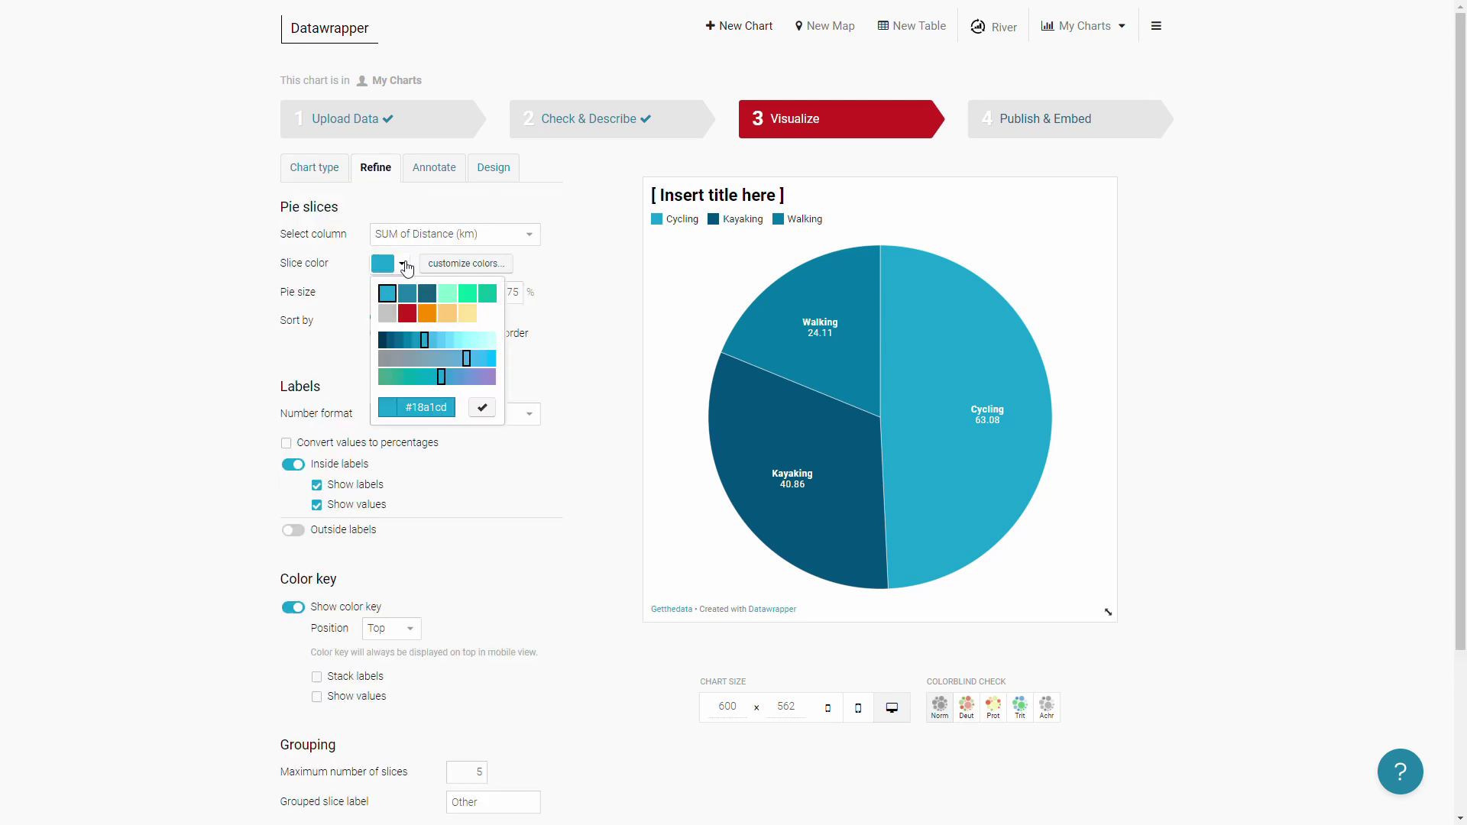
click(408, 318)
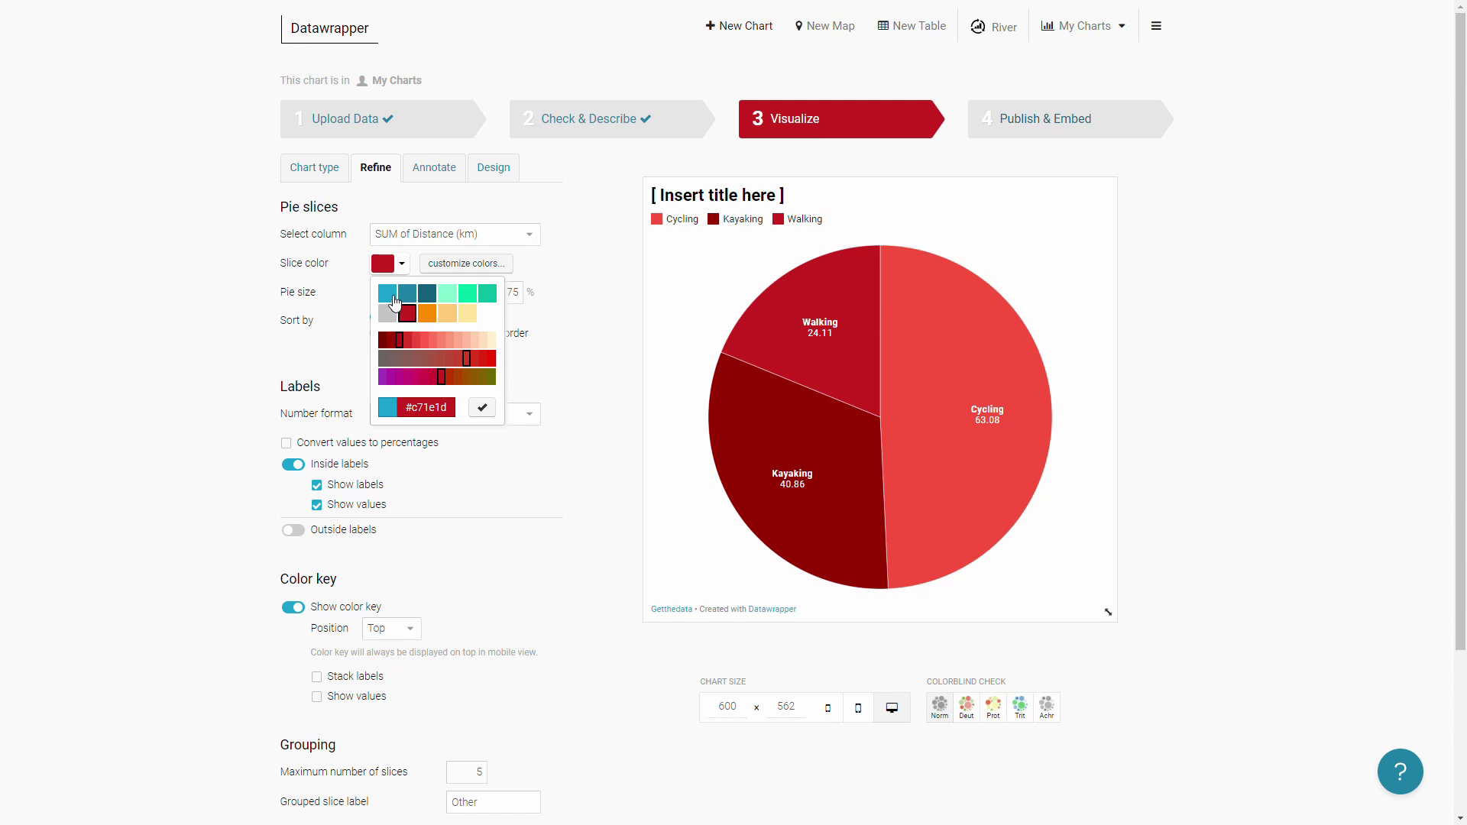
click(388, 295)
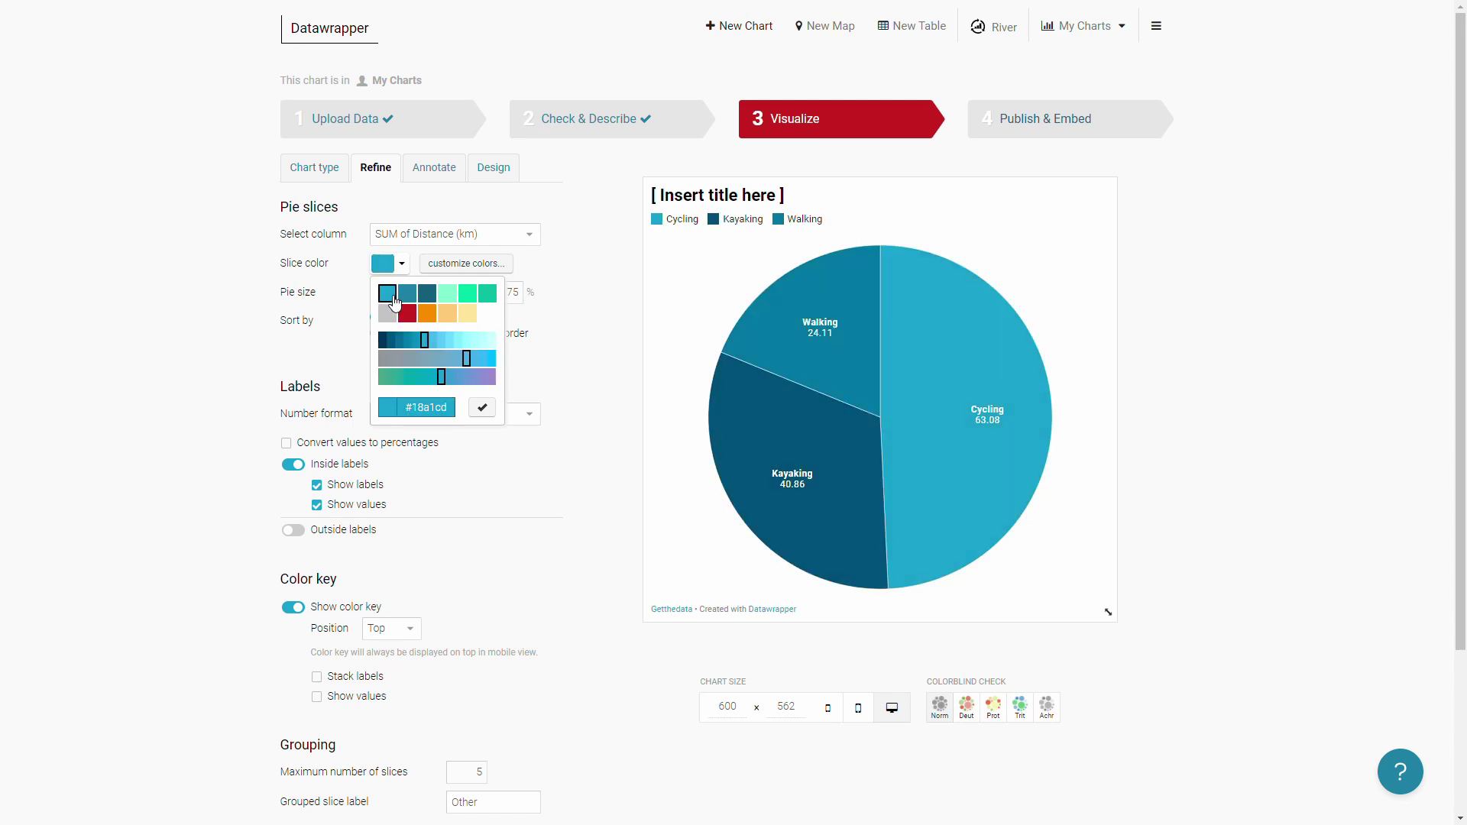
click(172, 348)
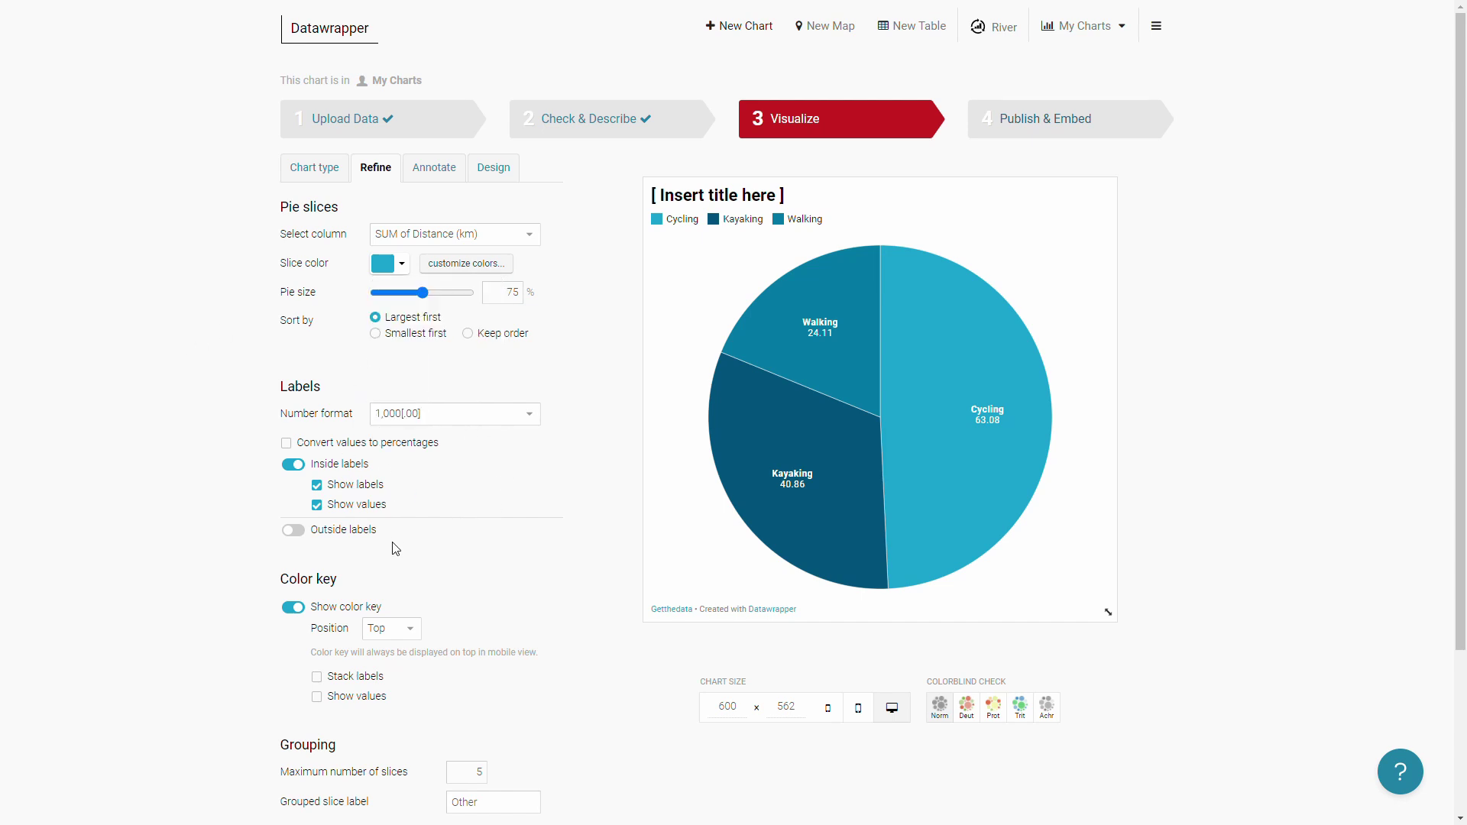
scroll(389, 551, down, 2)
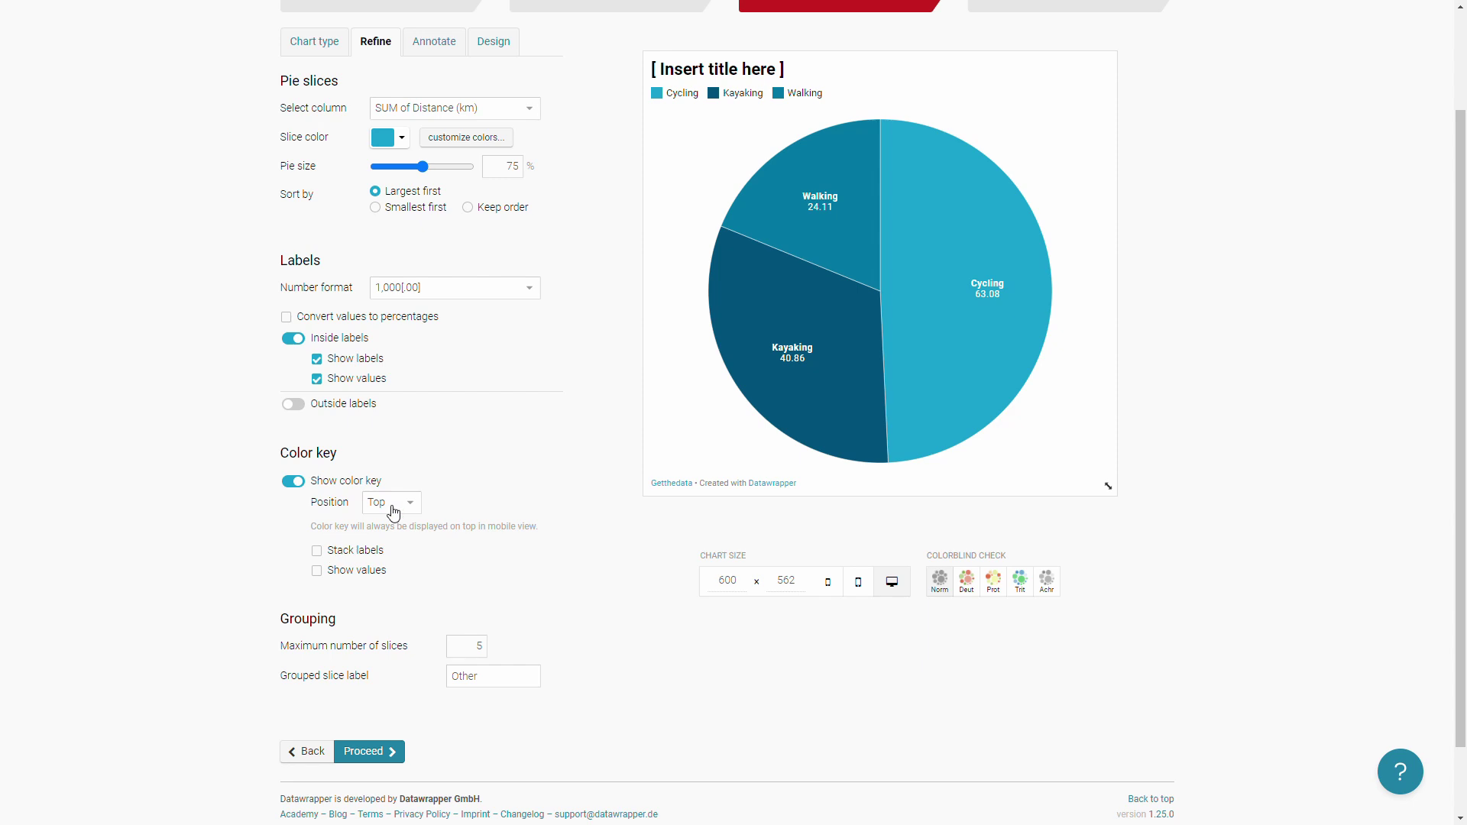
scroll(466, 382, up, 2)
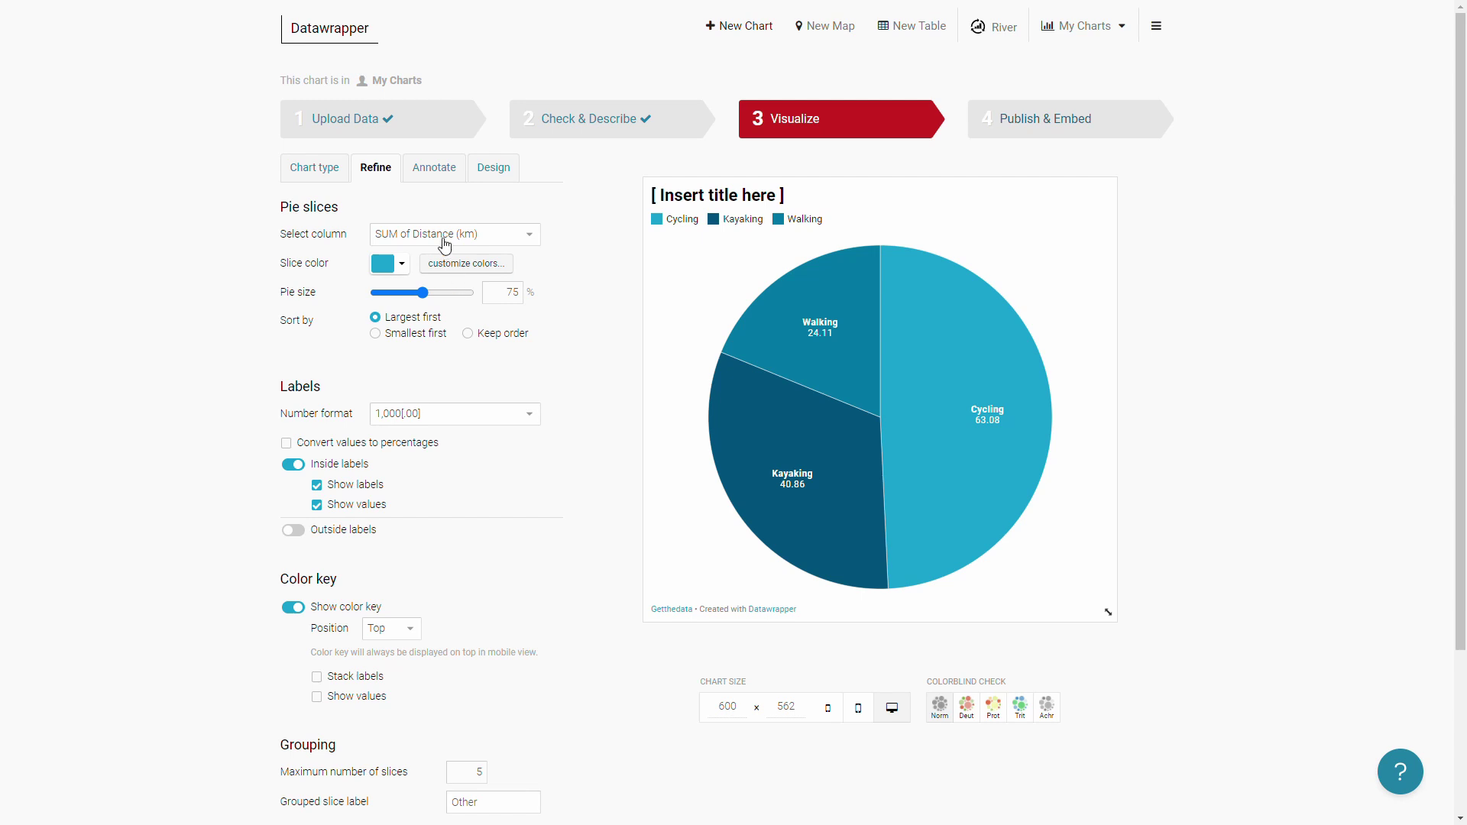
Title the chart "Total distance by activity (km)" and add a description, the note "Total distance: 128.05 km", source Strava with its link, and the author's byline
click(445, 169)
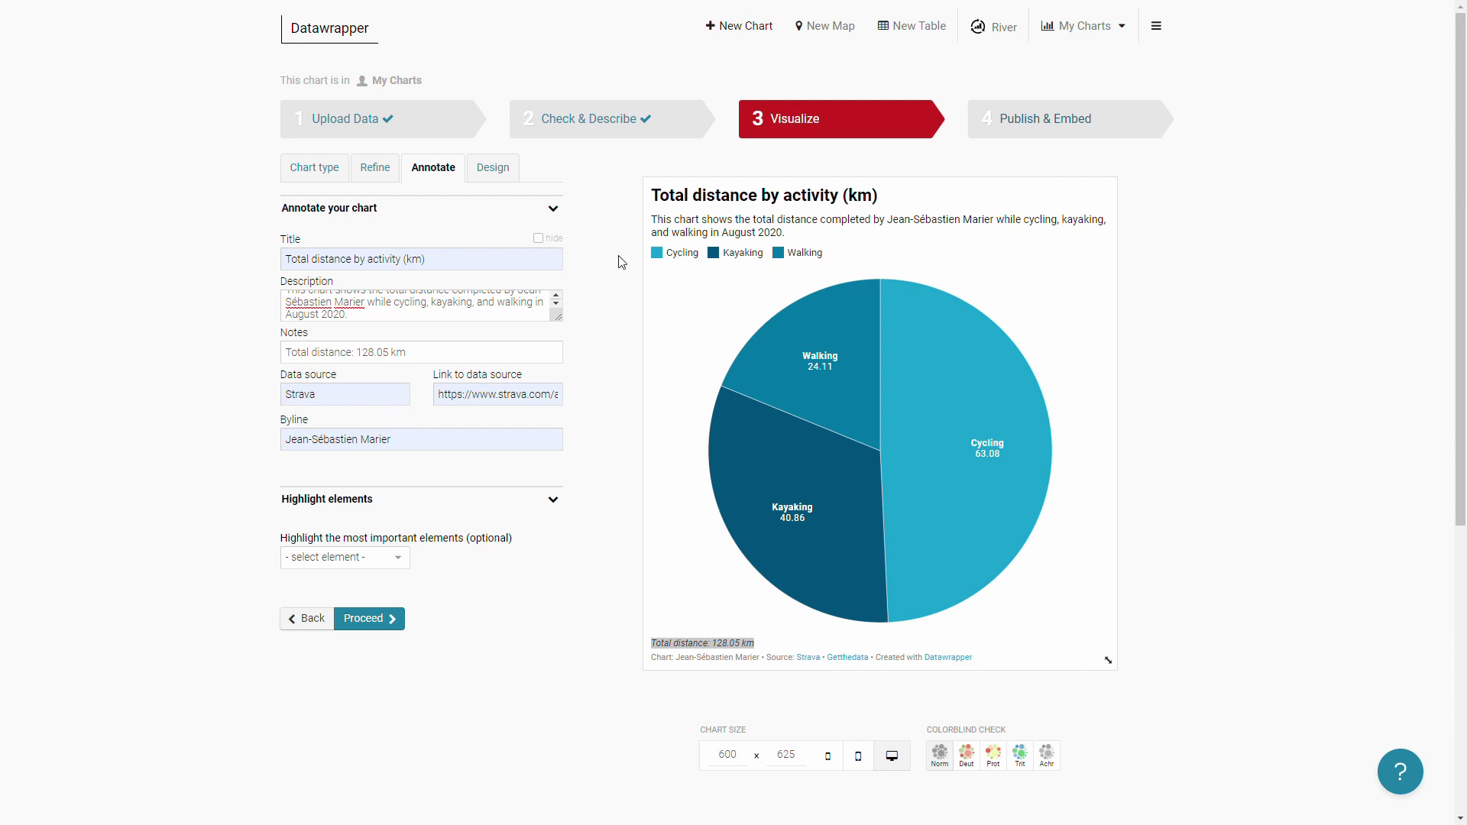
Review the chart's layout, output locale and social sharing options, and publish the chart
click(494, 172)
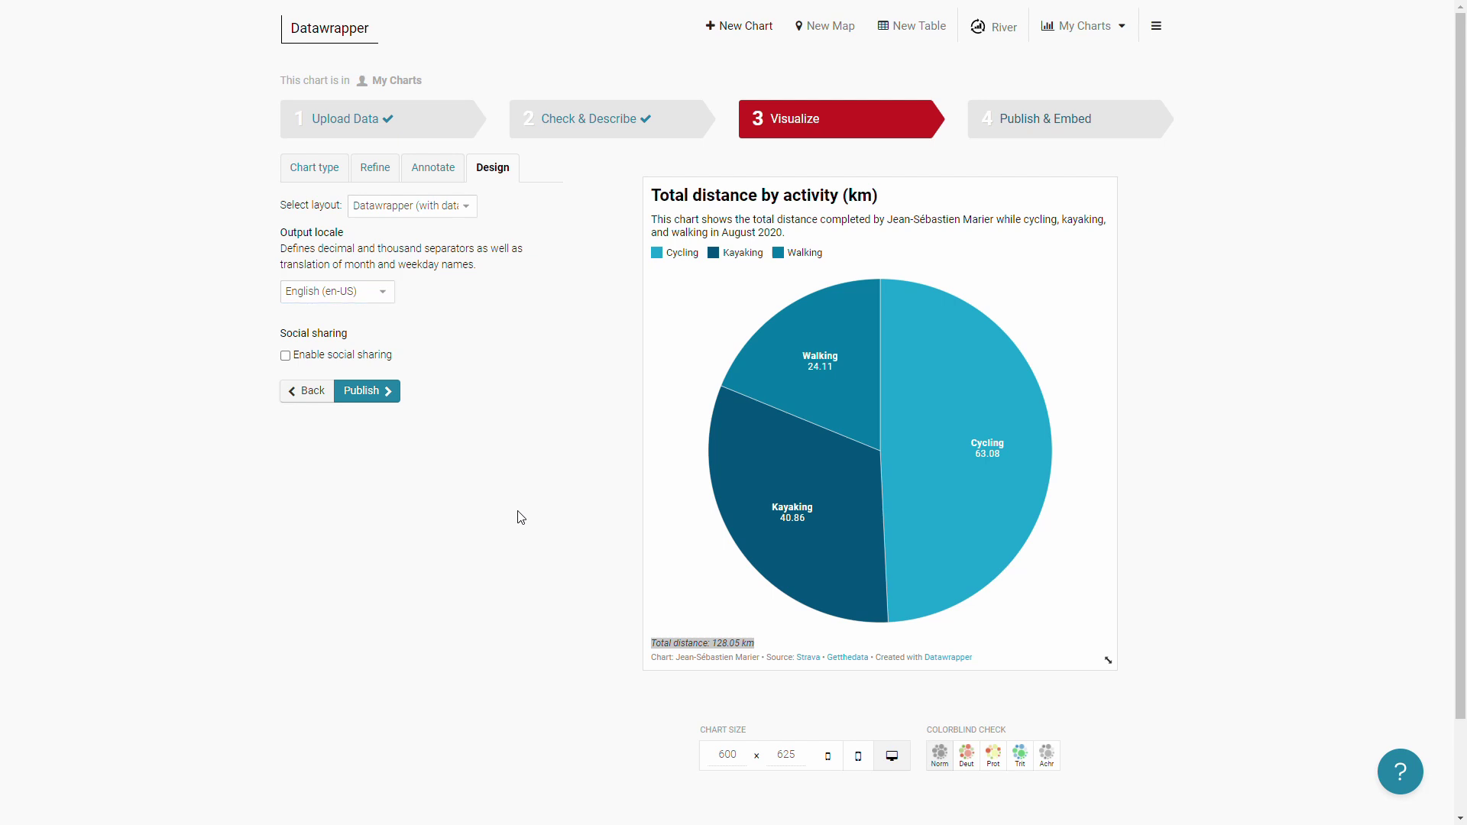
click(387, 400)
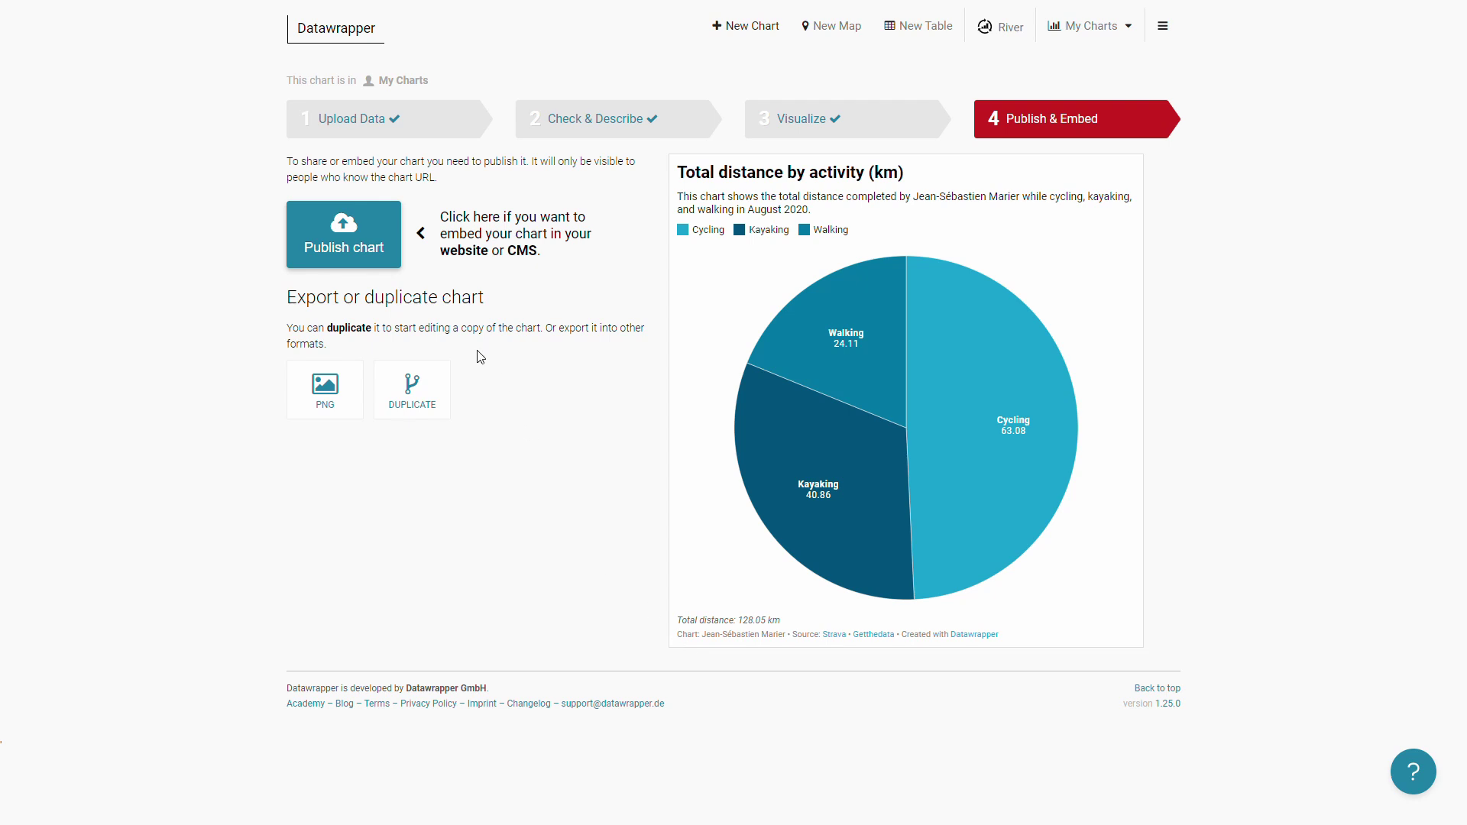
click(364, 254)
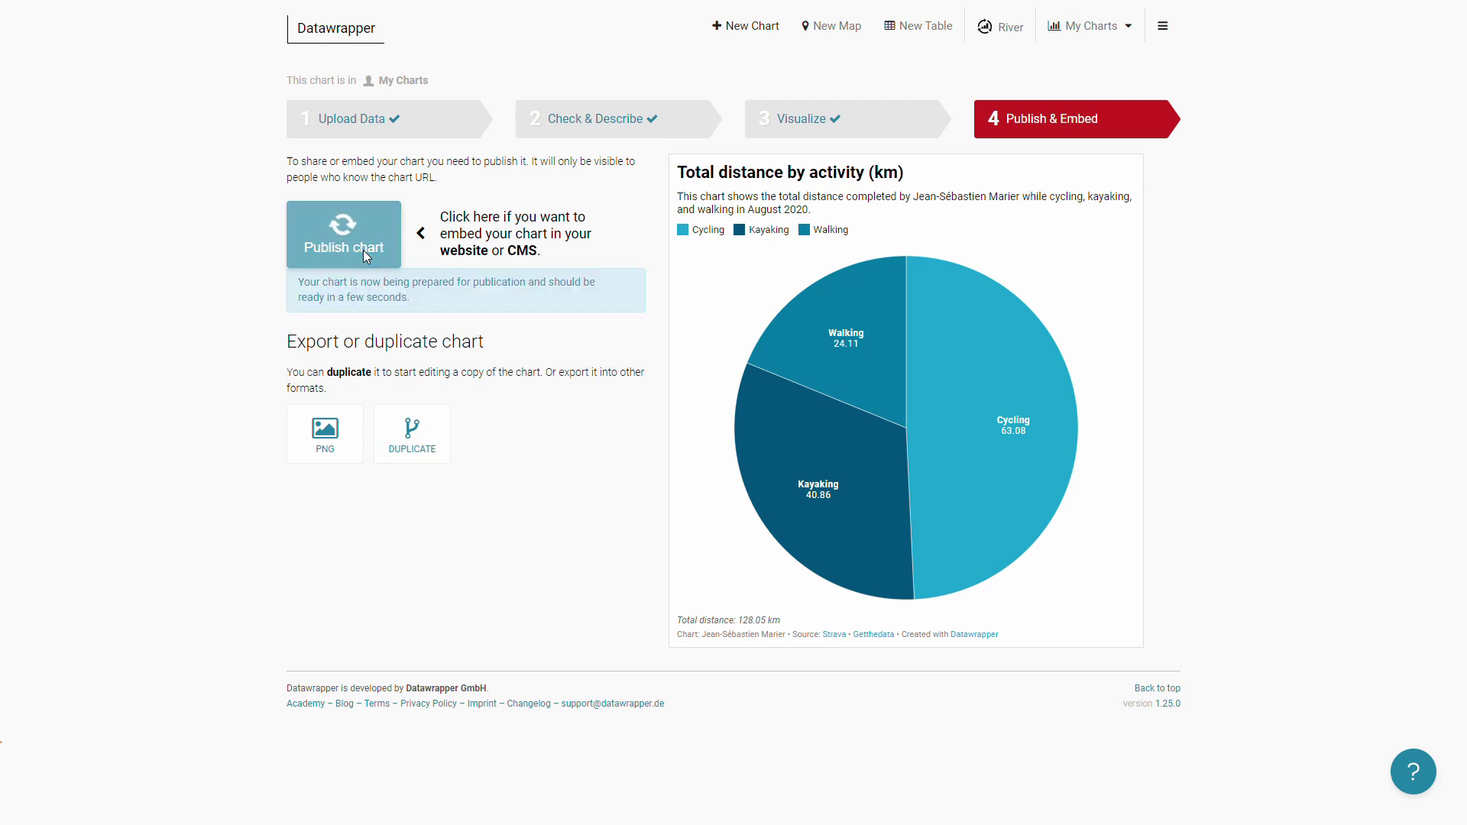